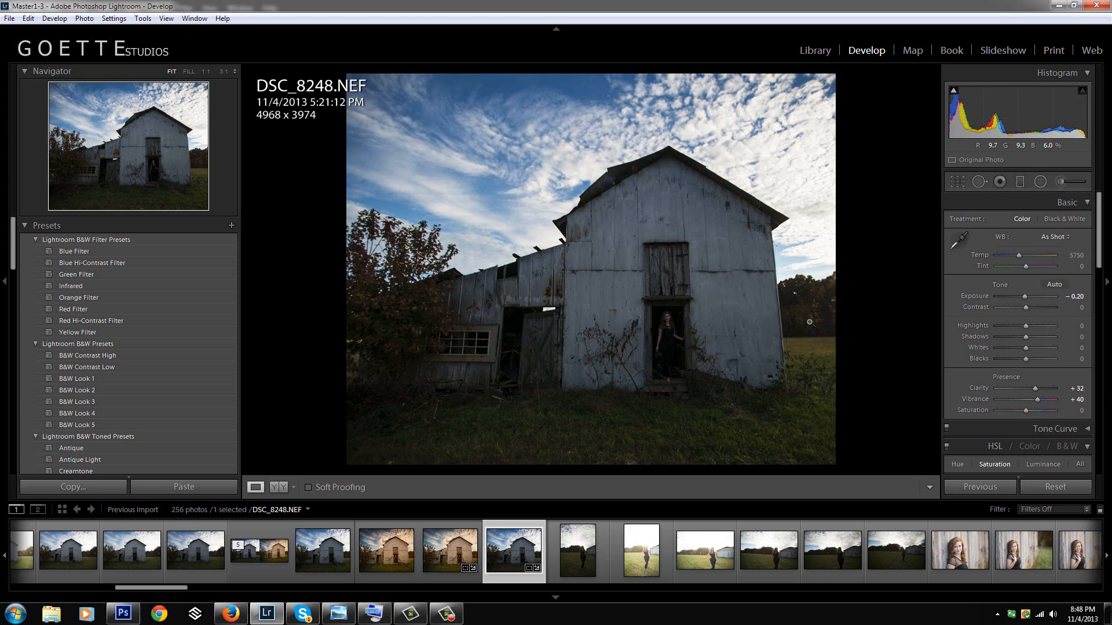
- Inspect the woman in the doorway at 1:1 with Exposure raised to +2.10, and reset Exposure to 0
left_click(671, 321)
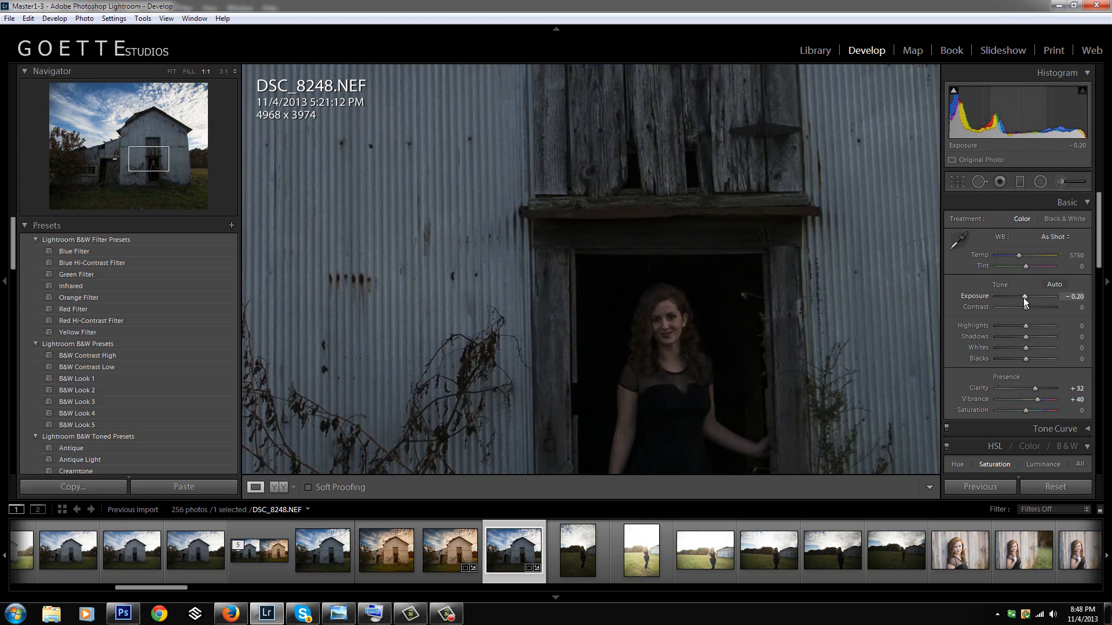
left_click_drag(1024, 298, 1037, 297)
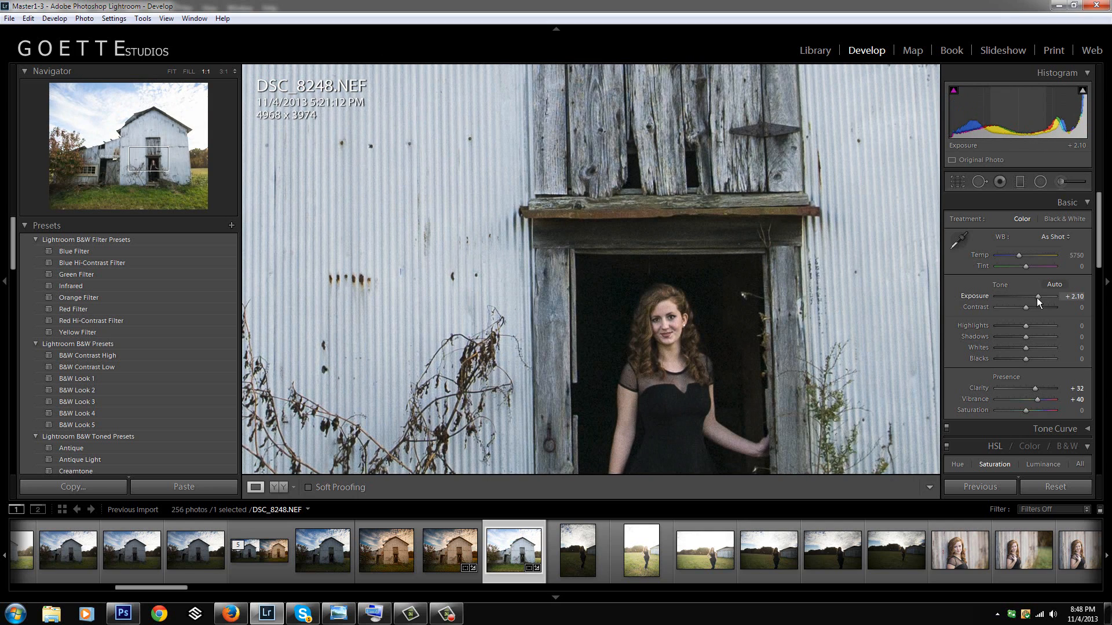
double_click(1037, 297)
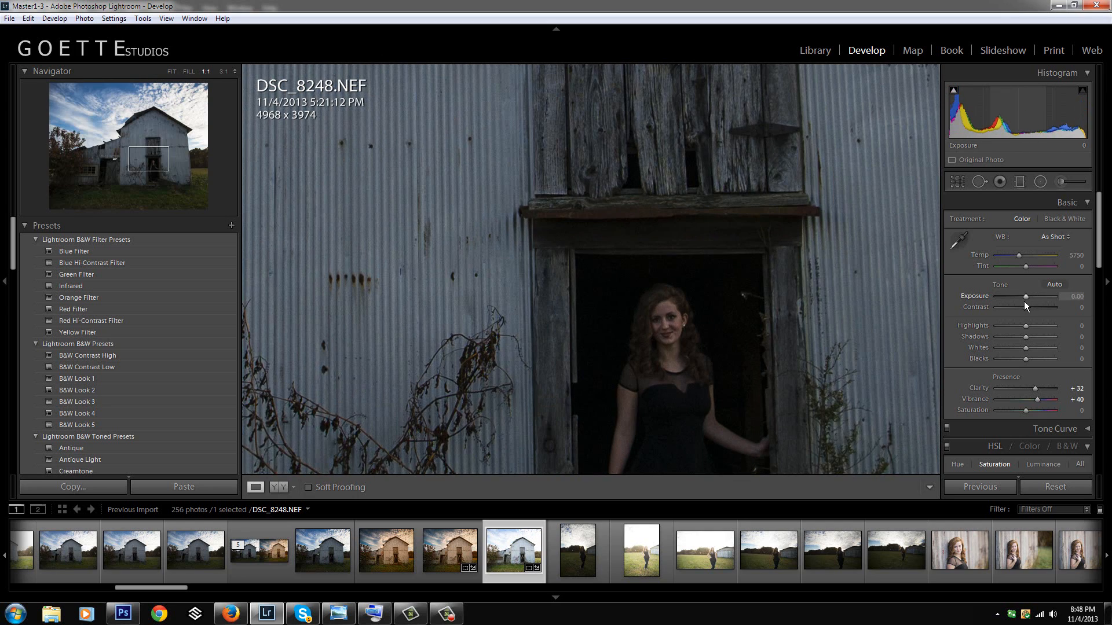
left_click(777, 279)
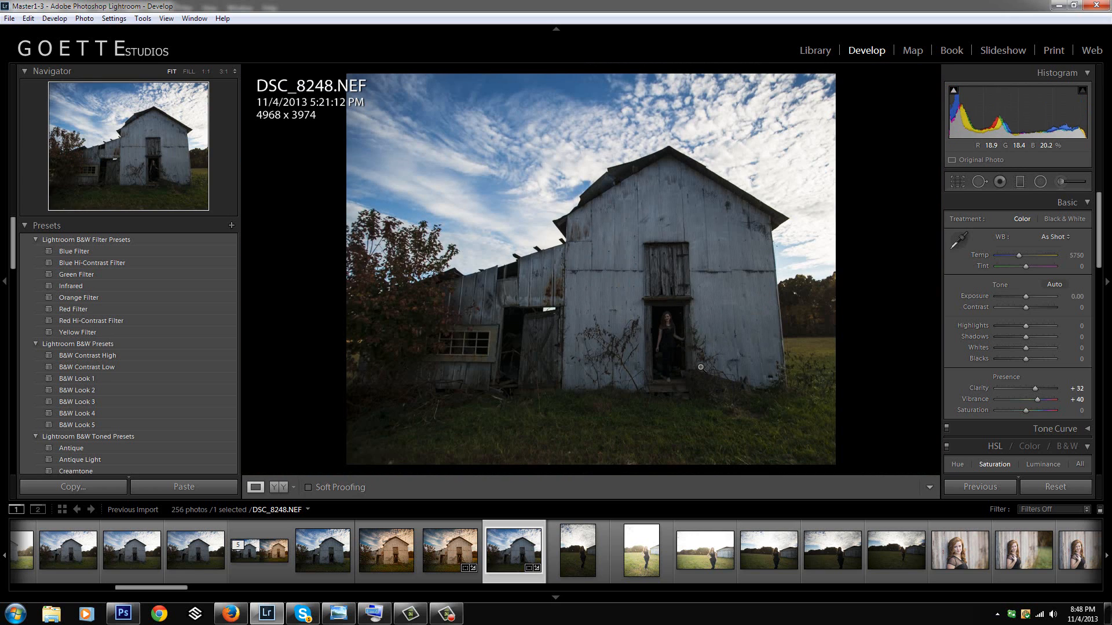
- Reset the barn photo's crop and straightening to the original frame, and lower Highlights to −82
left_click(951, 181)
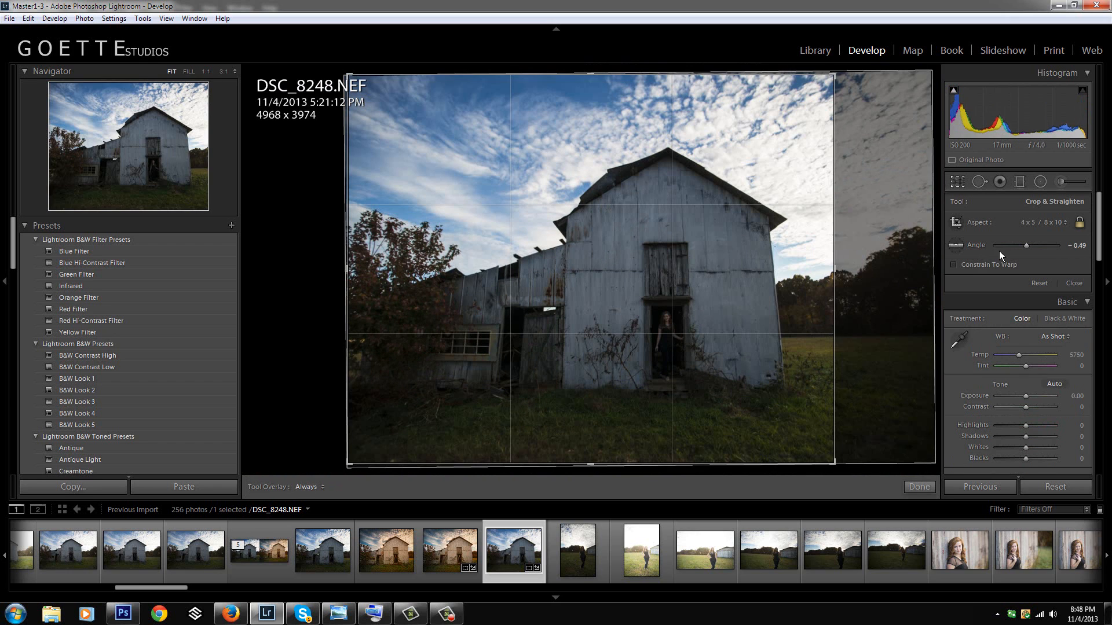
left_click(1040, 285)
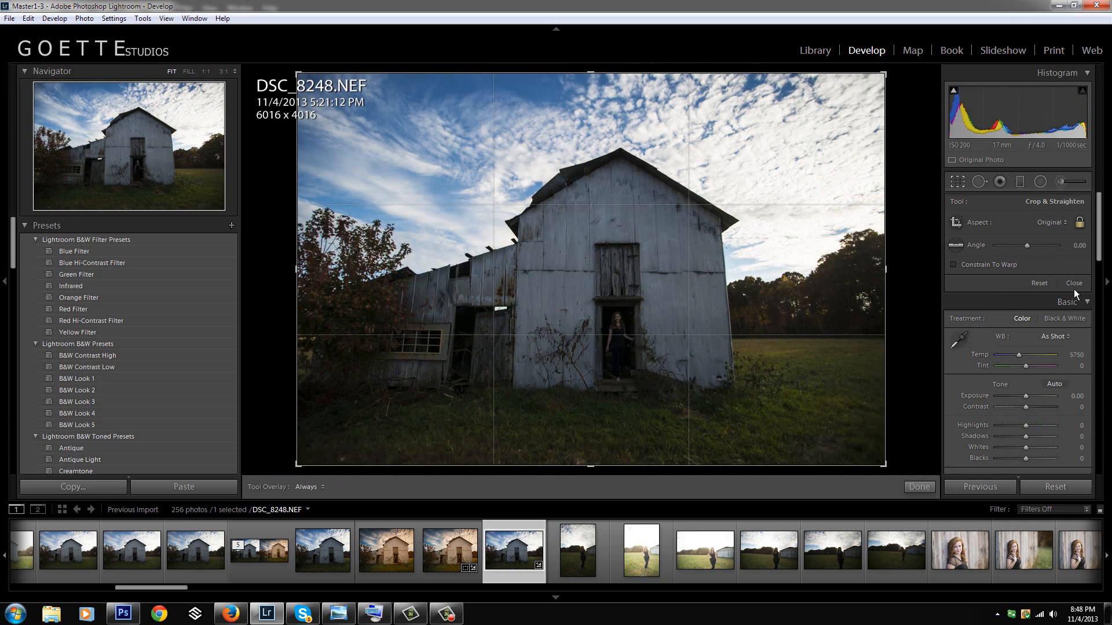
left_click(1075, 286)
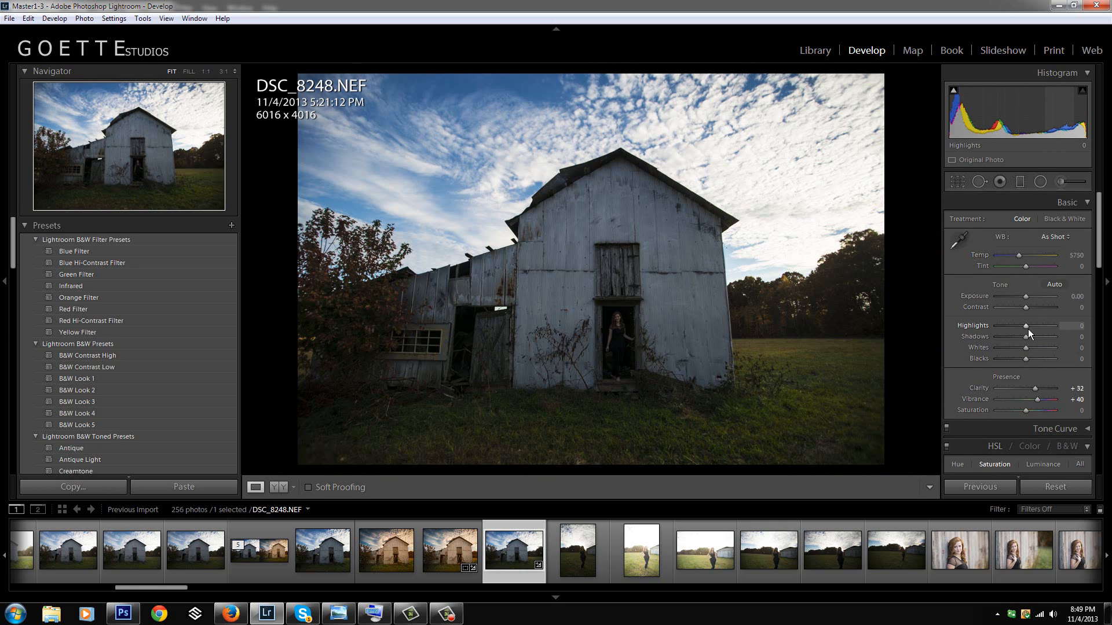
left_click_drag(1027, 329, 1003, 329)
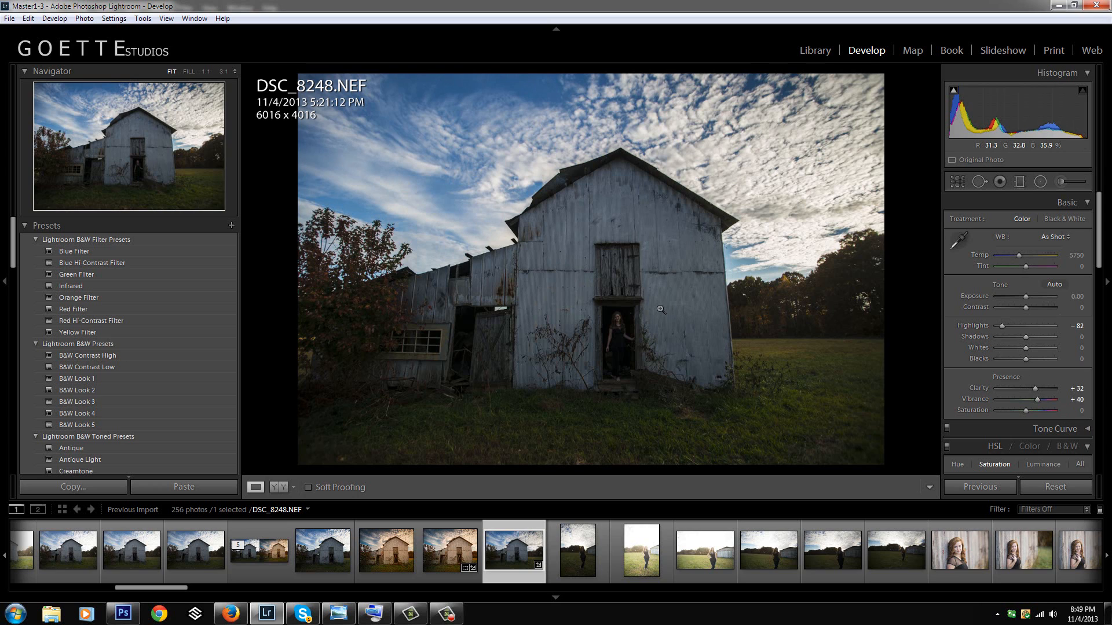
- Crop the photo to a 4 x 5 / 8 x 10 aspect of about 4949 x 3959 pixels, trimming the trees and field beyond the barn
left_click(957, 182)
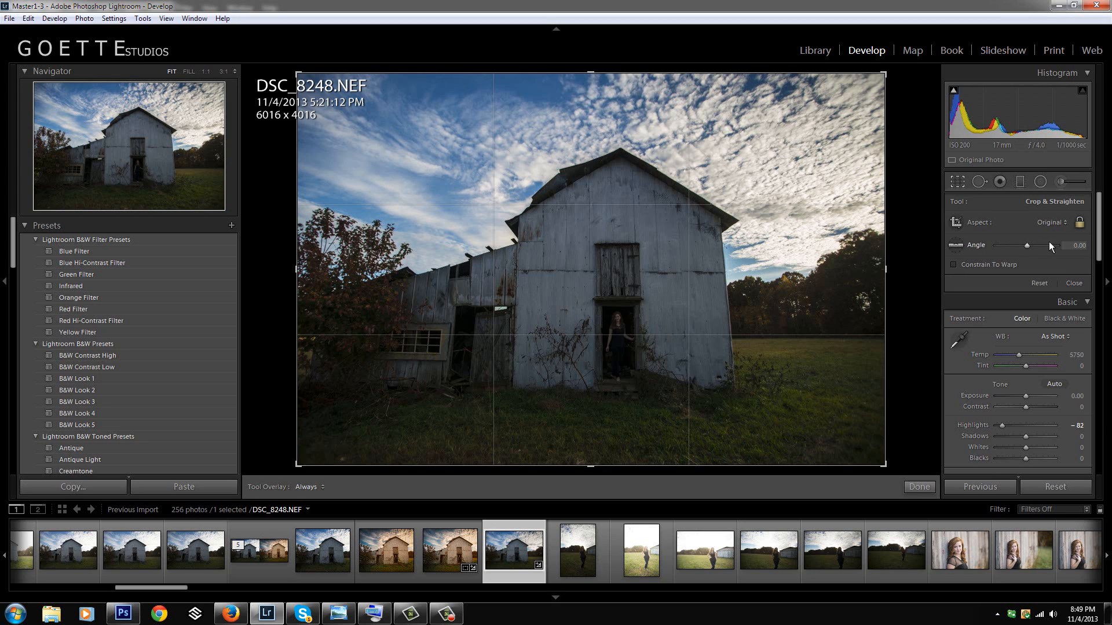
left_click(1054, 223)
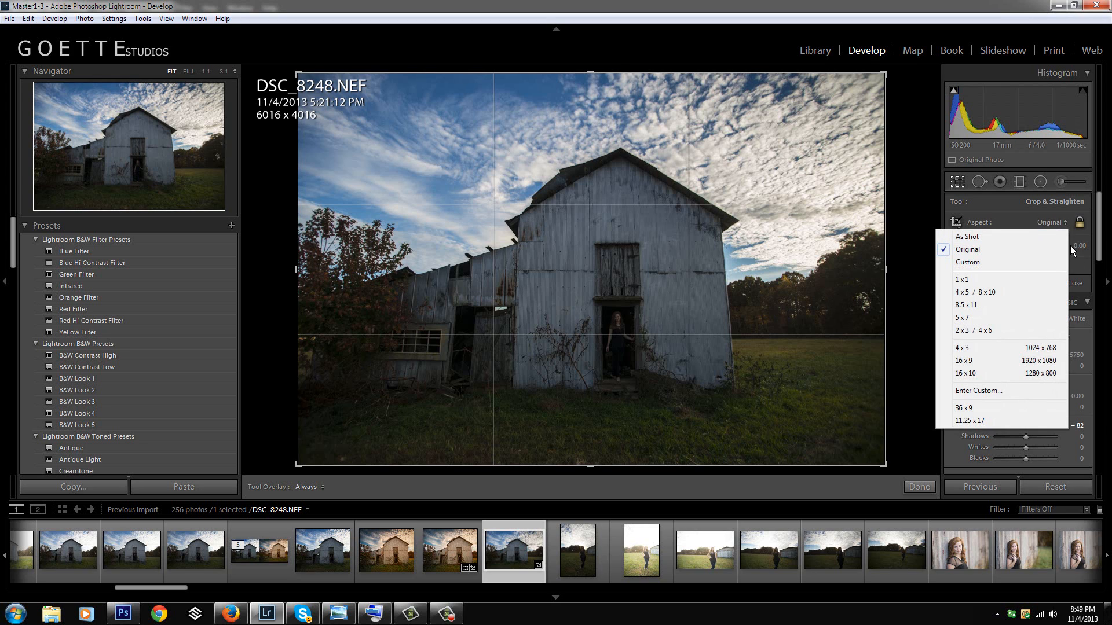
left_click(1010, 295)
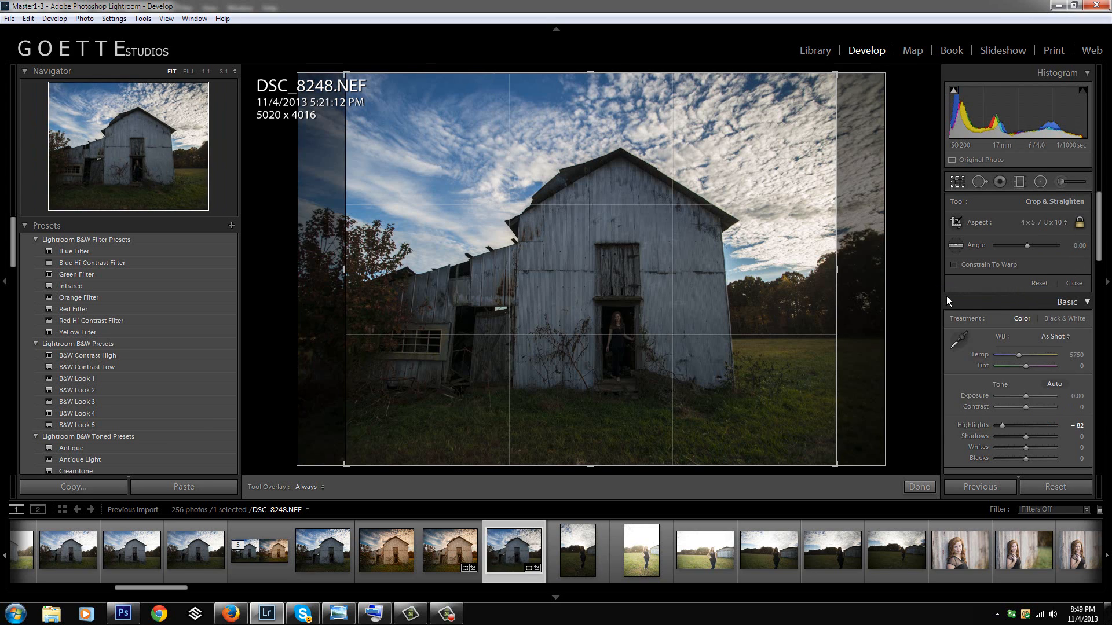
left_click_drag(670, 277, 746, 281)
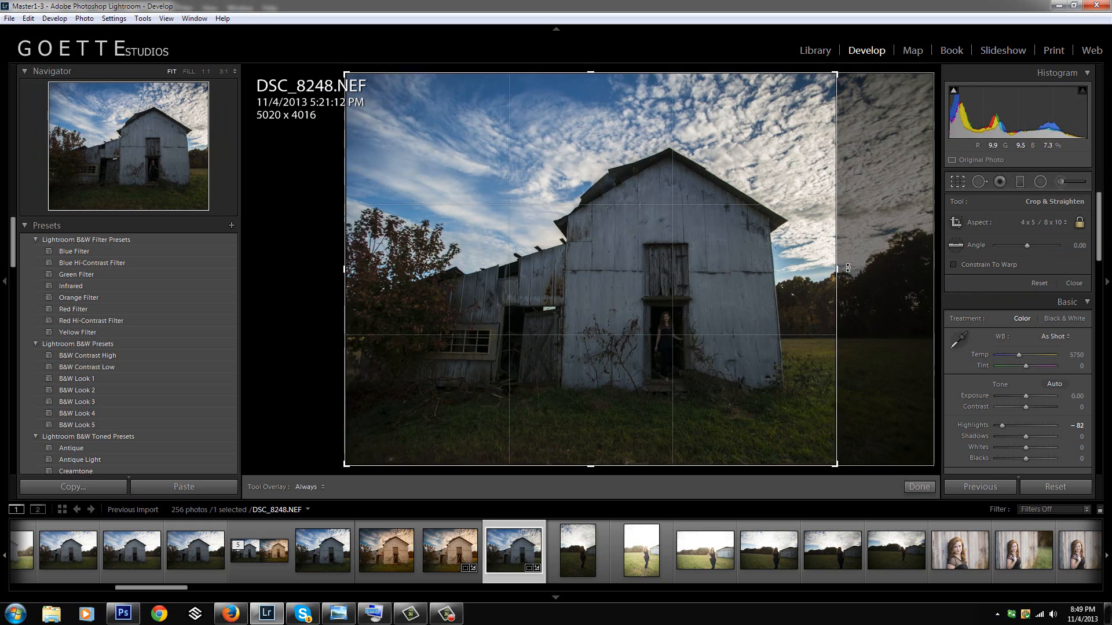
left_click_drag(837, 268, 833, 273)
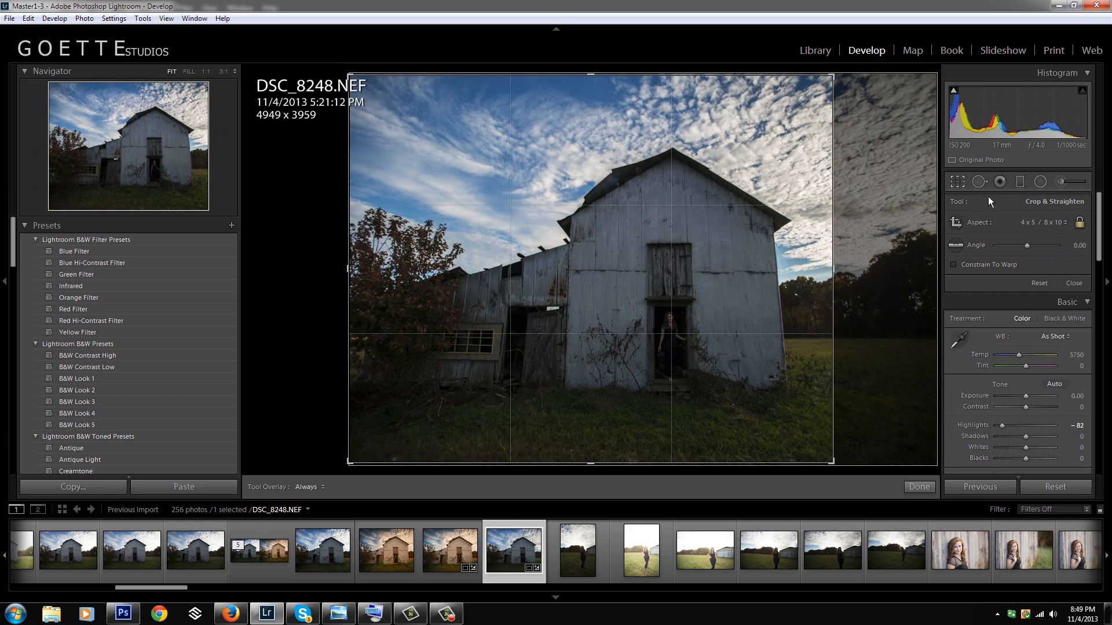
left_click(958, 182)
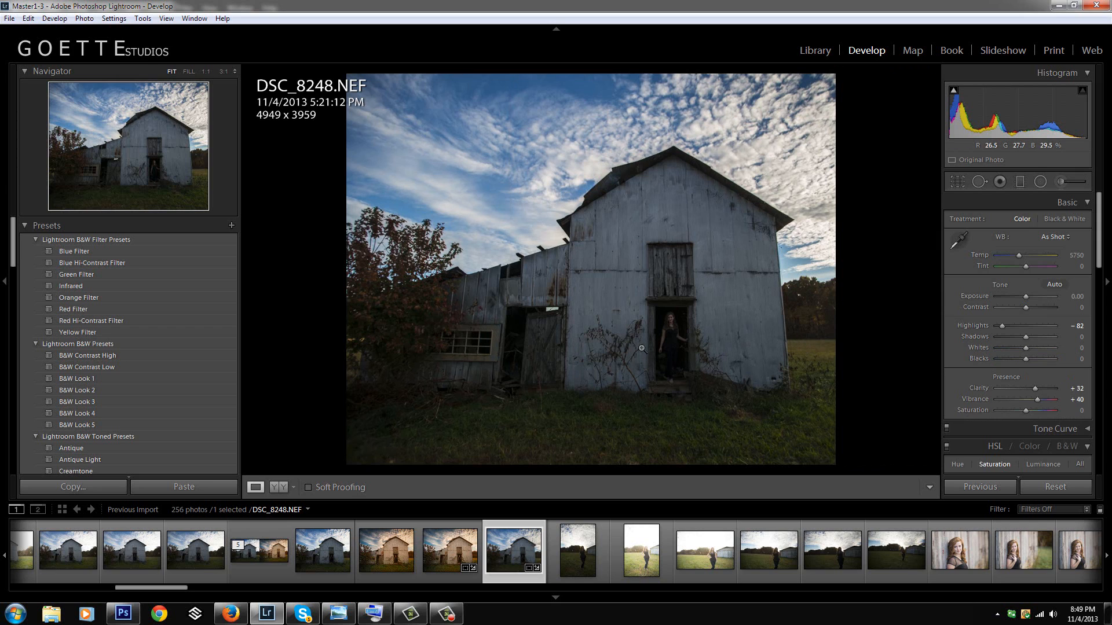
- Tighten the crop to about 4830 x 3864 pixels and reposition the photo so the barn sits slightly higher in the frame
left_click(959, 181)
left_click_drag(663, 265, 665, 251)
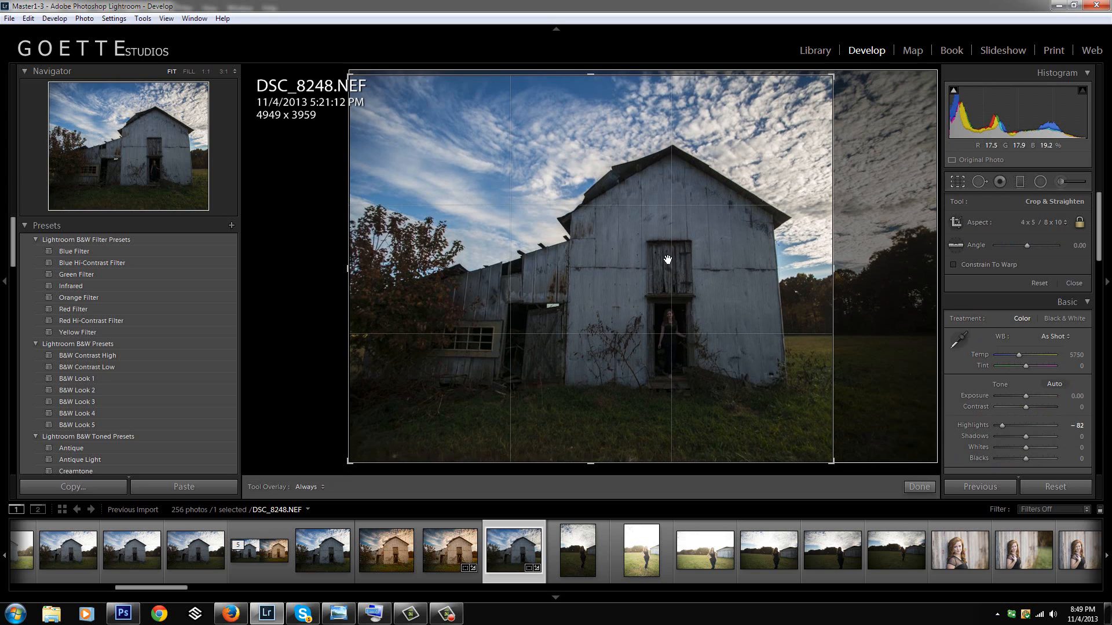
left_click_drag(830, 269, 821, 270)
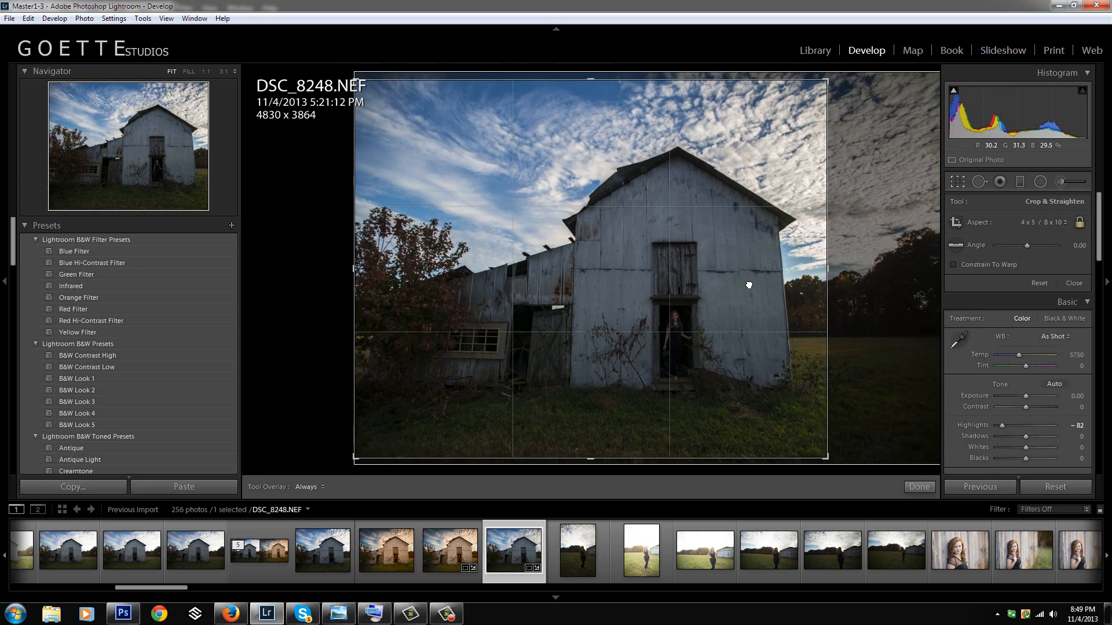
left_click_drag(749, 285, 752, 275)
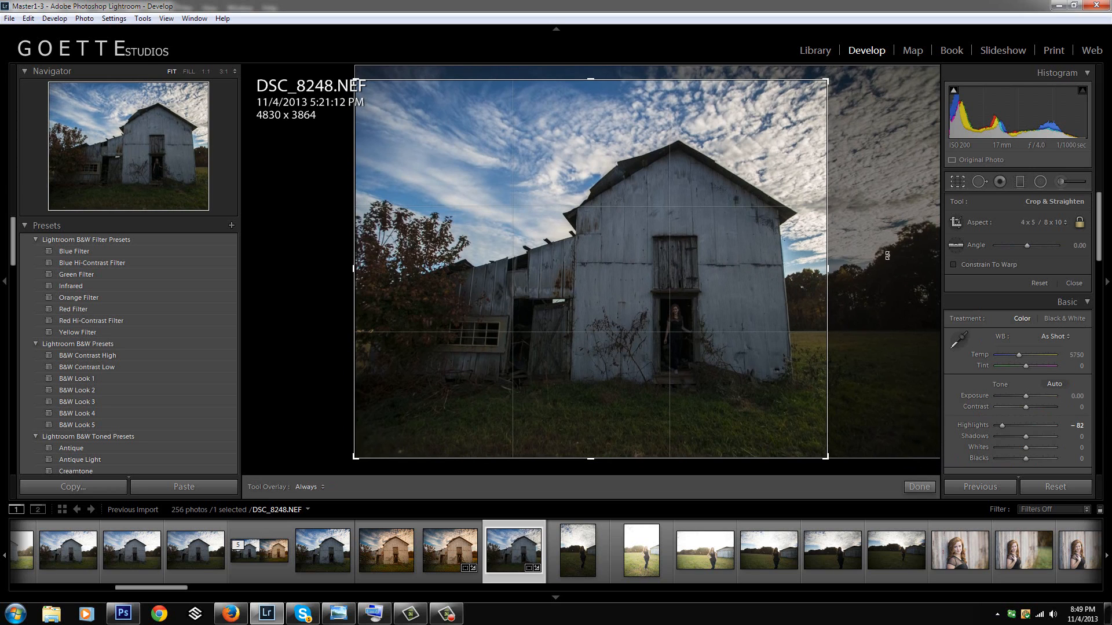
left_click(957, 181)
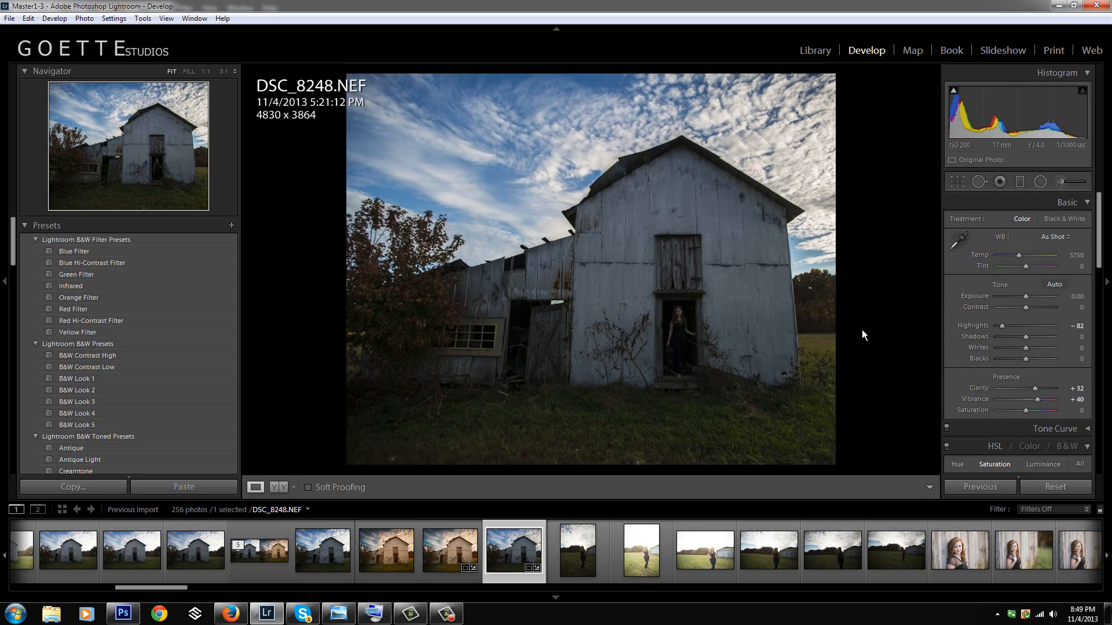
- Reset Vibrance and Clarity, and set Clarity to +30 and Vibrance to +32
double_click(1034, 402)
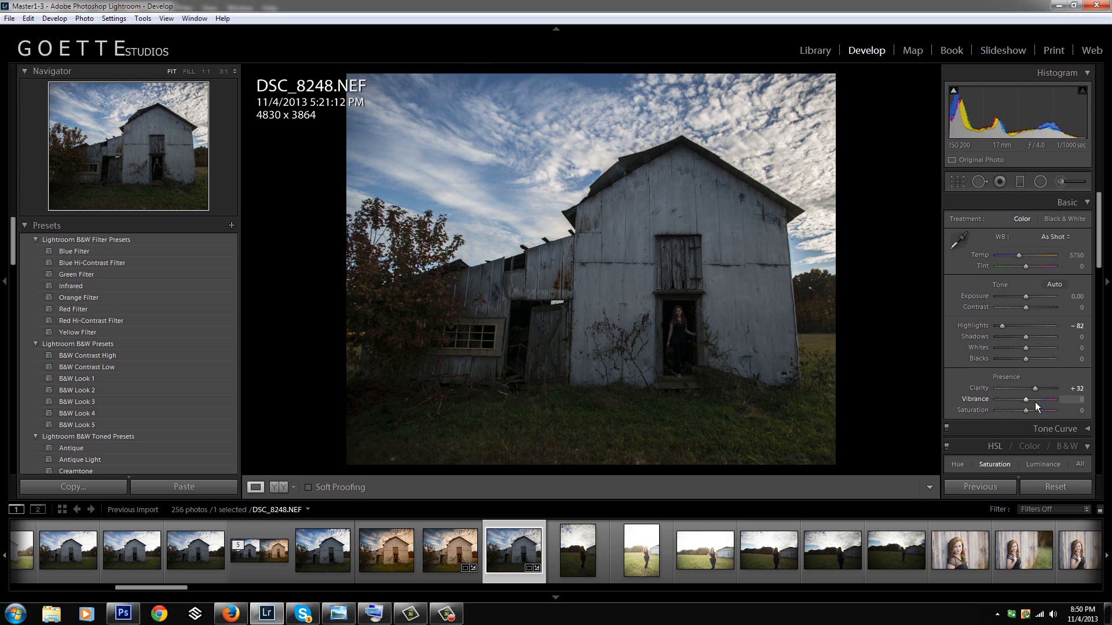
double_click(1035, 389)
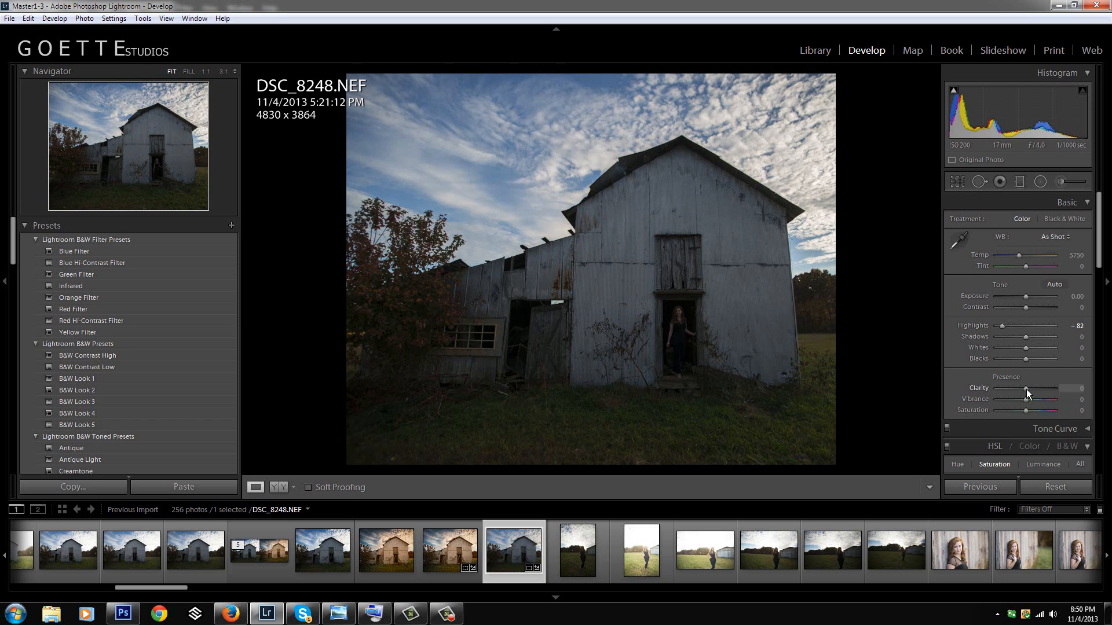
left_click_drag(1026, 389, 1036, 402)
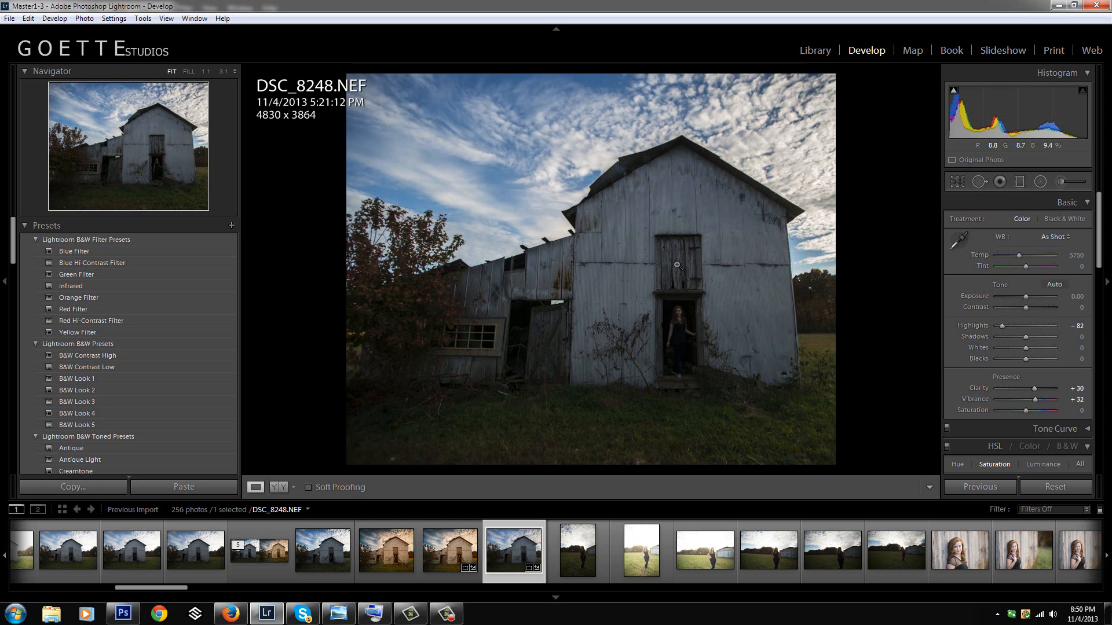
- Open the photo in Adobe Photoshop CS6 and launch the Color Efex Pro 3.0 filter on it
right_click(646, 253)
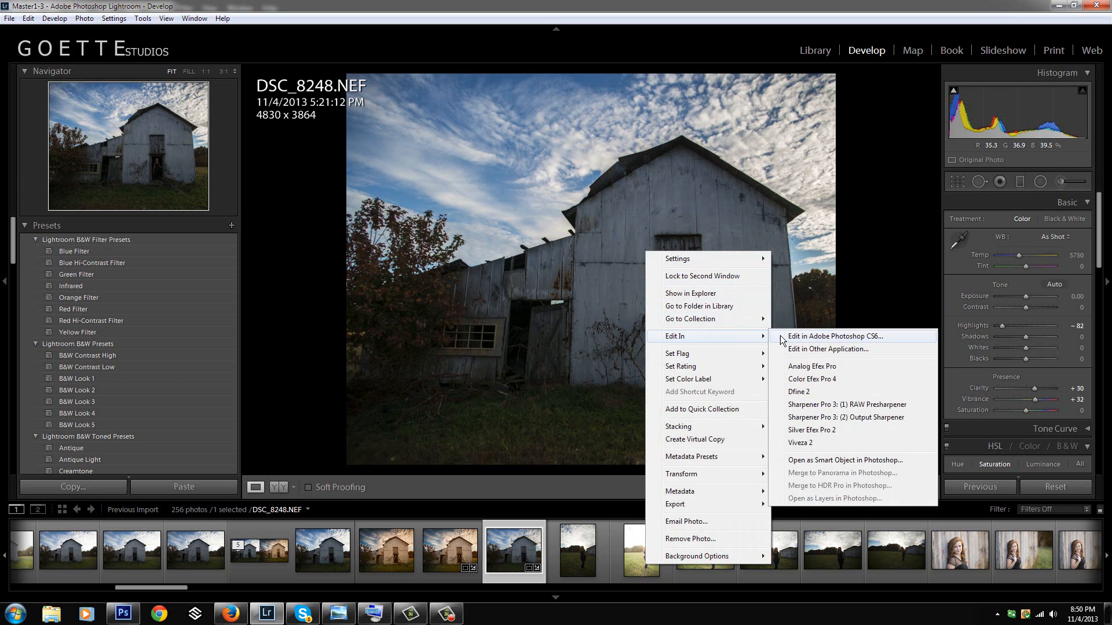
left_click(783, 336)
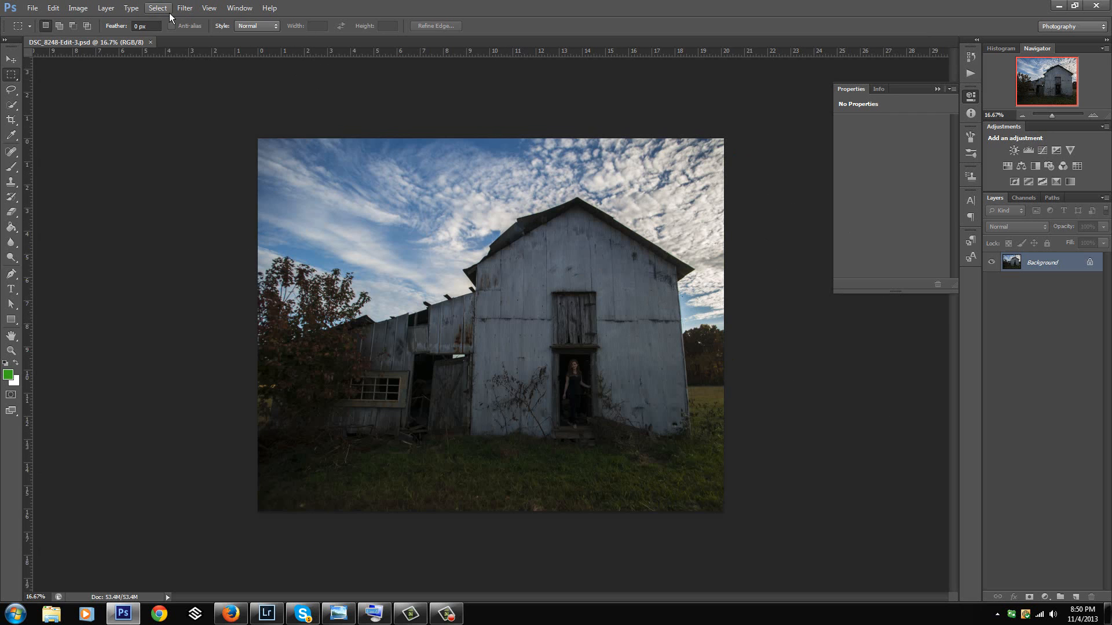
left_click(184, 8)
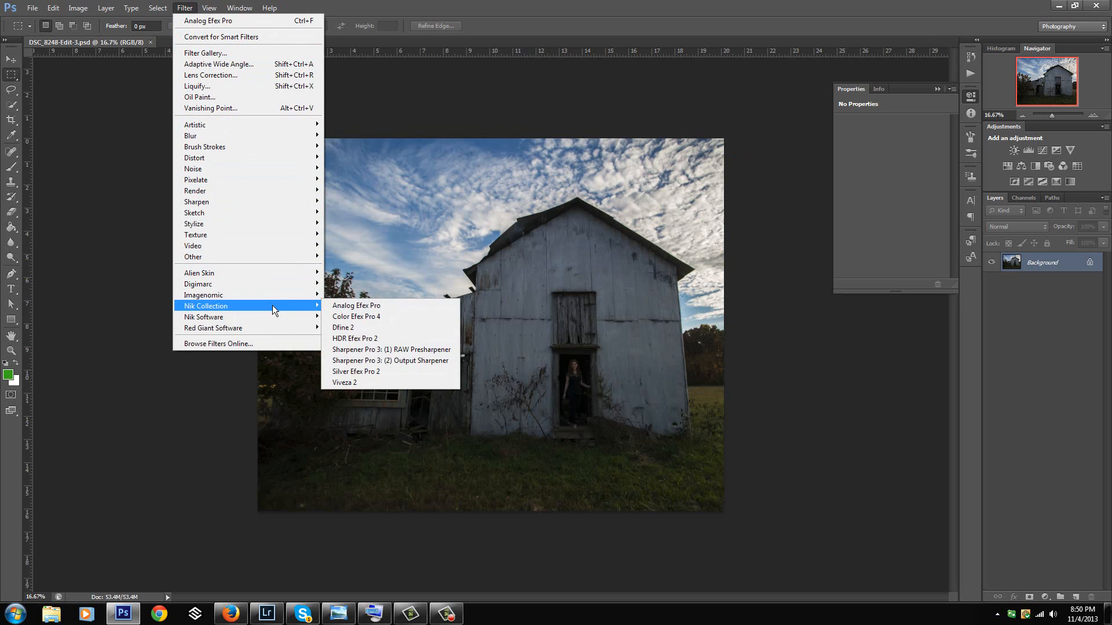
mouse_move(272, 317)
left_click(371, 317)
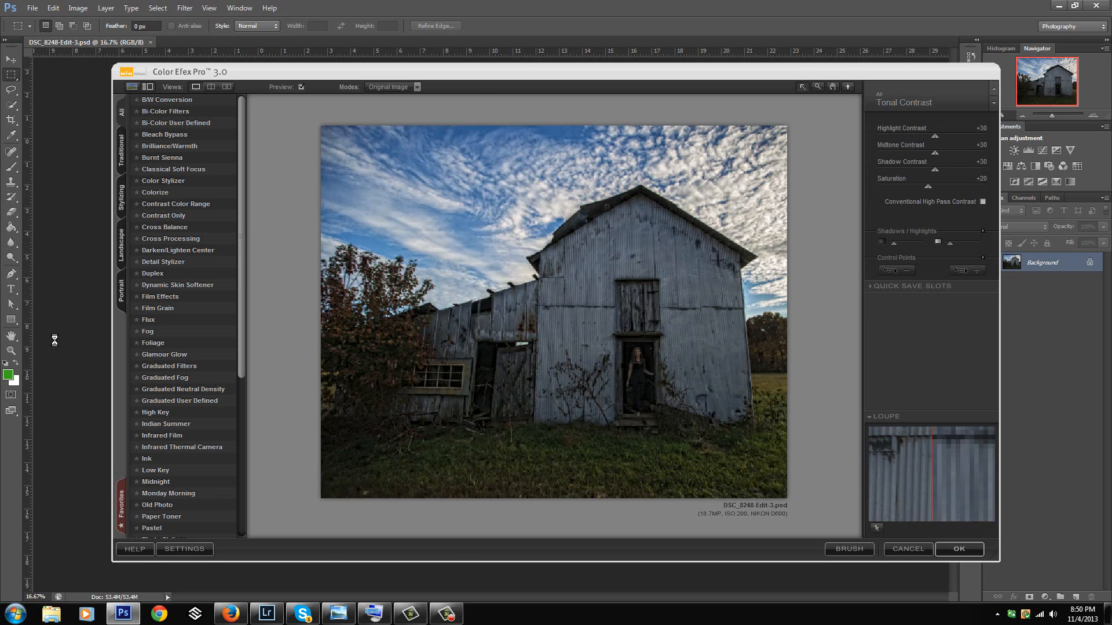
- Apply the orange Graduated User Defined filter to the photo, testing Opacity at 100% and settling on 12%
left_click(196, 400)
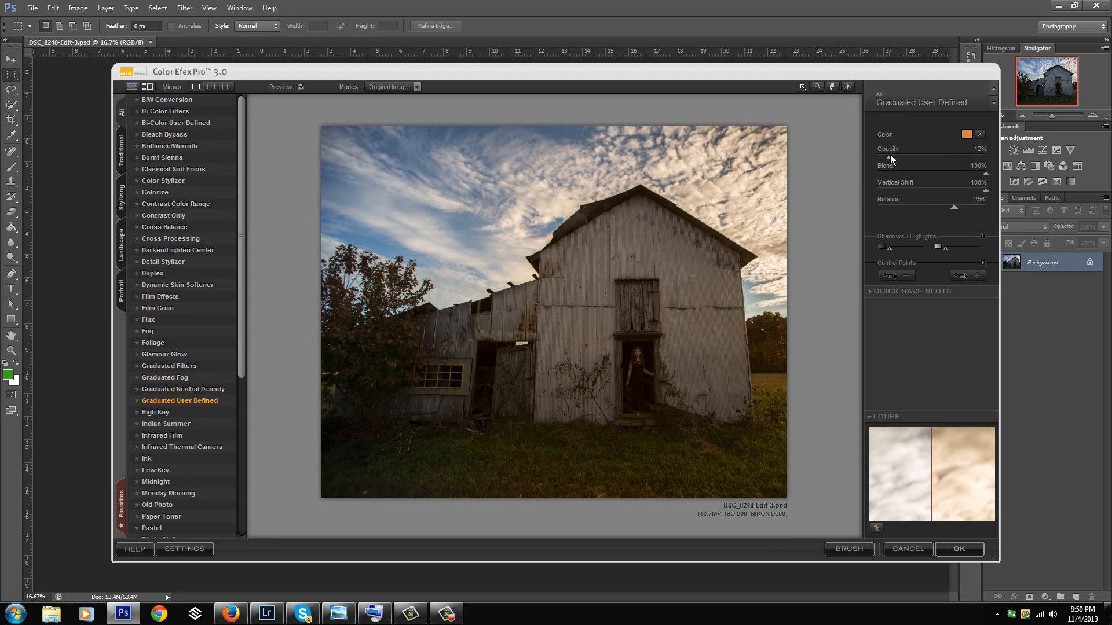
left_click_drag(975, 161, 988, 162)
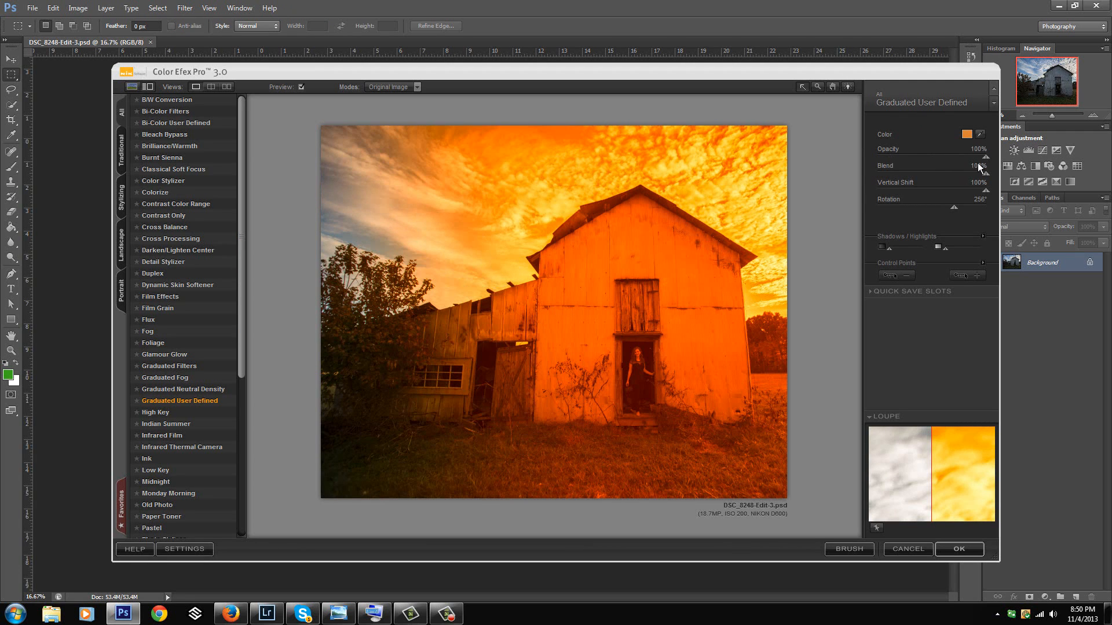
left_click_drag(908, 157, 891, 153)
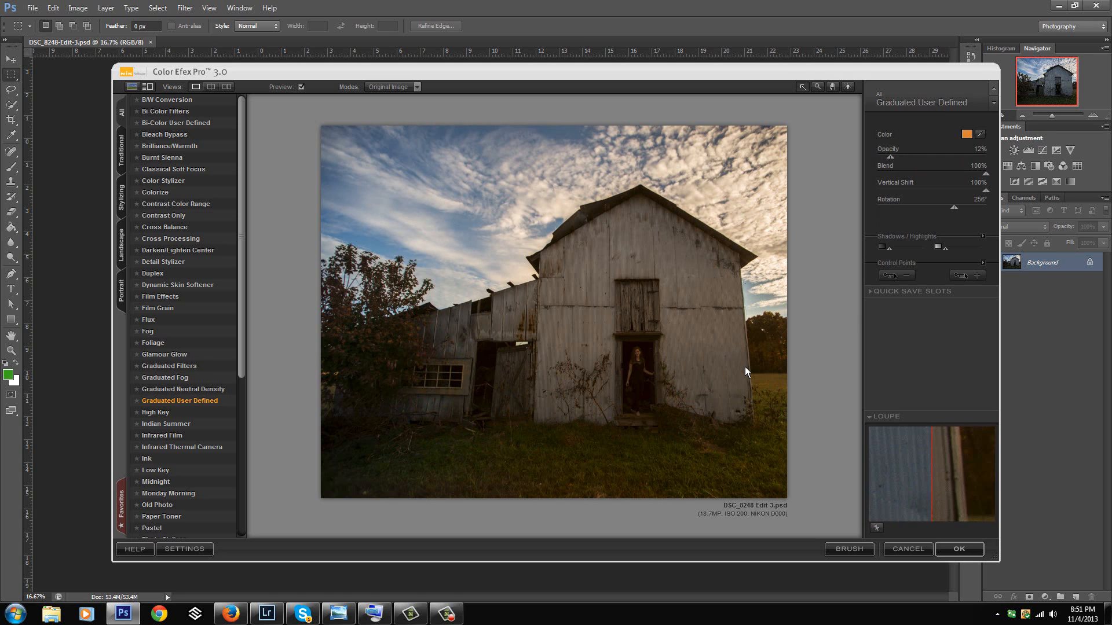
left_click(959, 549)
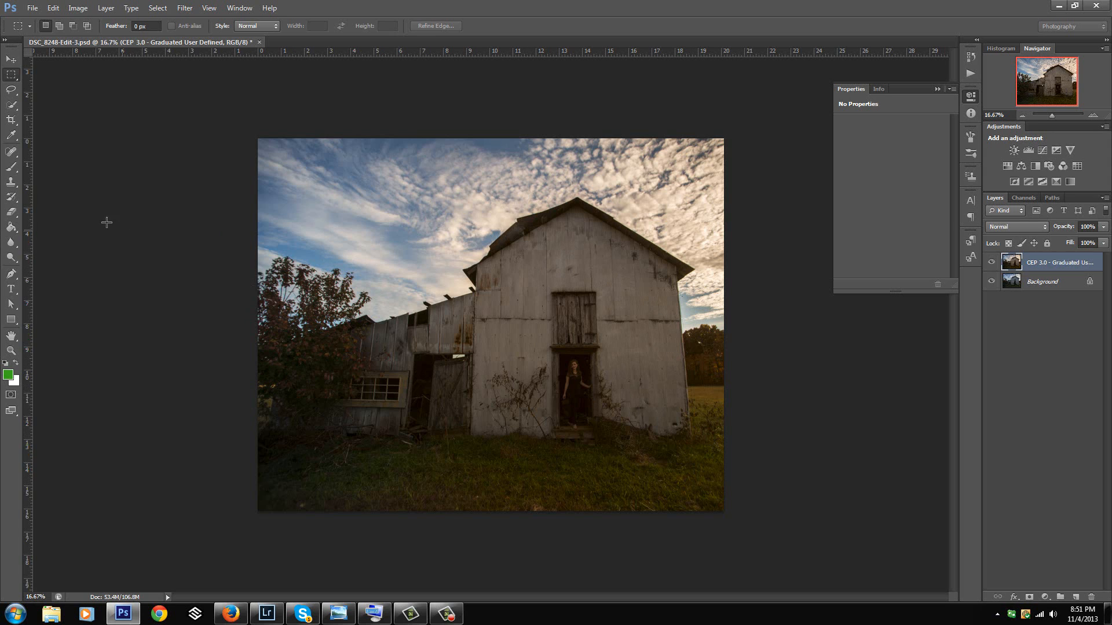
- Select the whole sky around the barn roof and the upper part of the tree with the Quick Selection tool
left_click(11, 105)
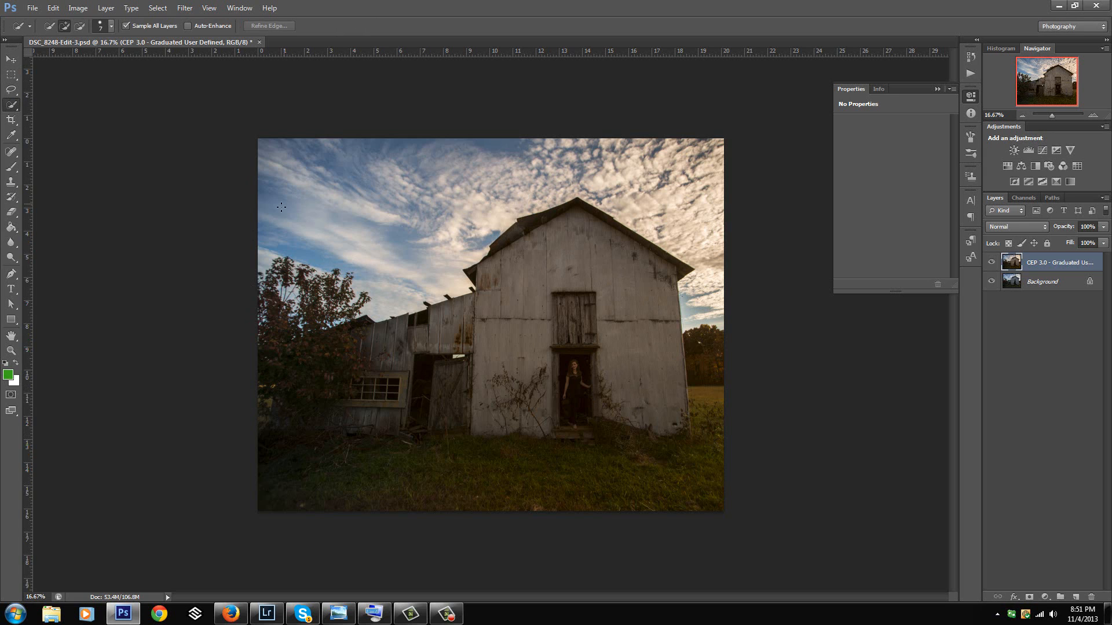
left_click_drag(347, 225, 509, 173)
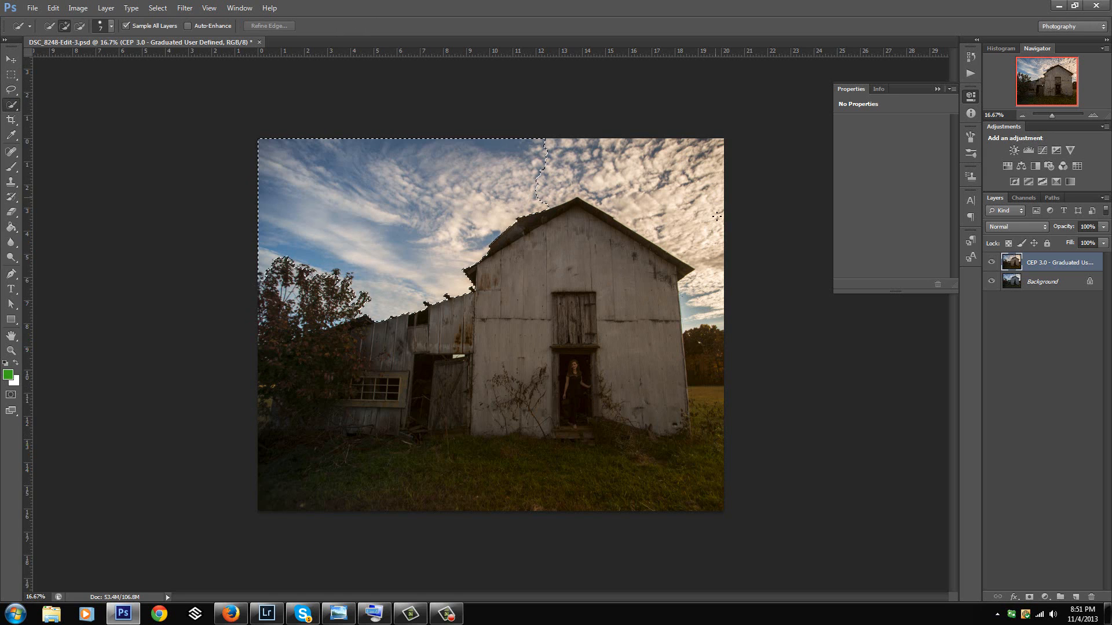
mouse_move(717, 216)
left_mouse_down()
mouse_move(720, 273)
mouse_move(700, 313)
mouse_move(709, 286)
left_mouse_up()
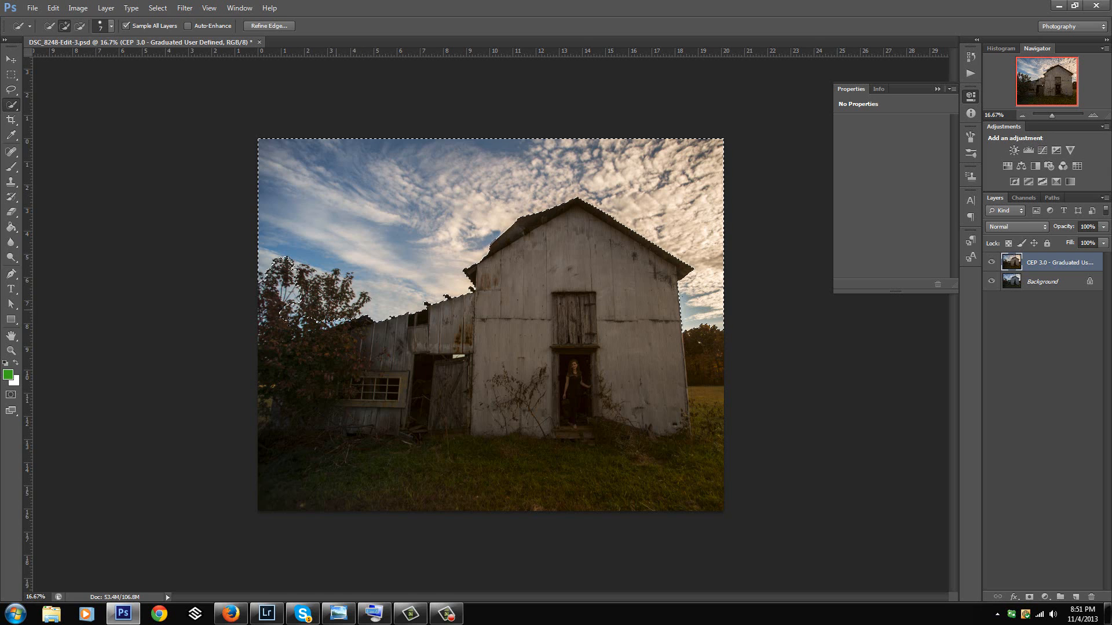
left_click_drag(292, 318, 252, 329)
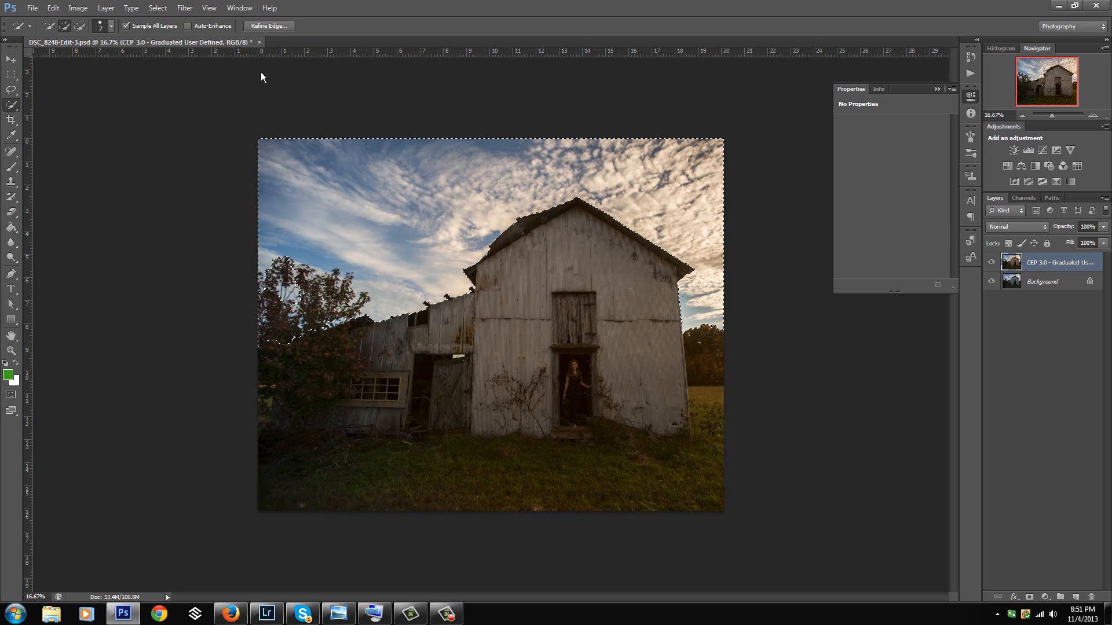
left_click_drag(271, 273, 306, 281)
- Refine the edge of the sky selection with Smart Radius enabled and an increased radius
left_click(268, 26)
left_click(784, 151)
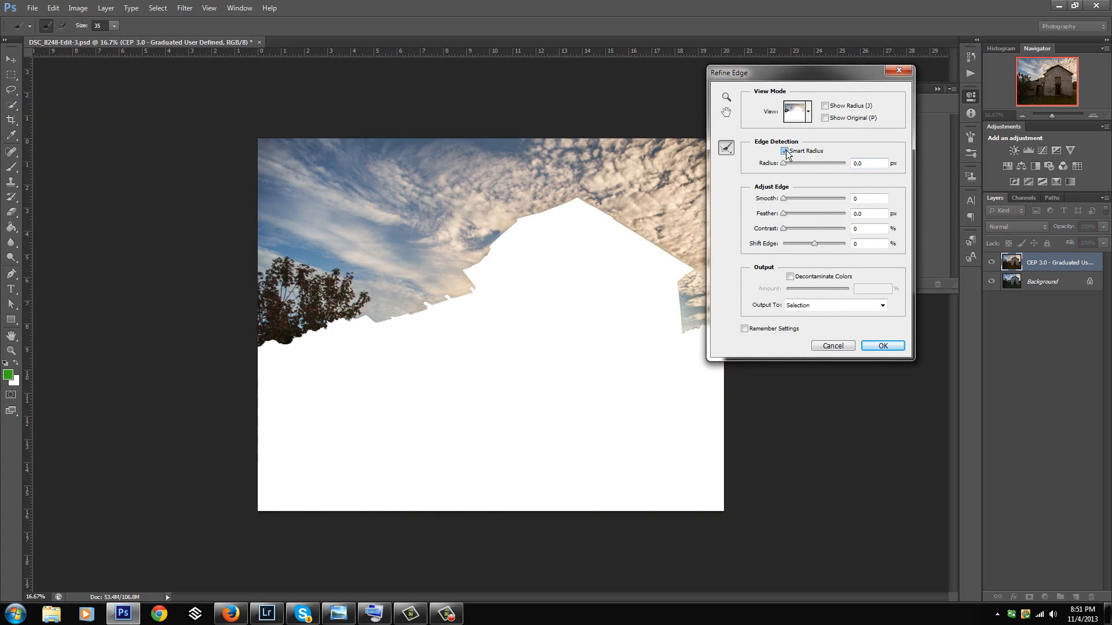
left_click(808, 165)
left_click(879, 347)
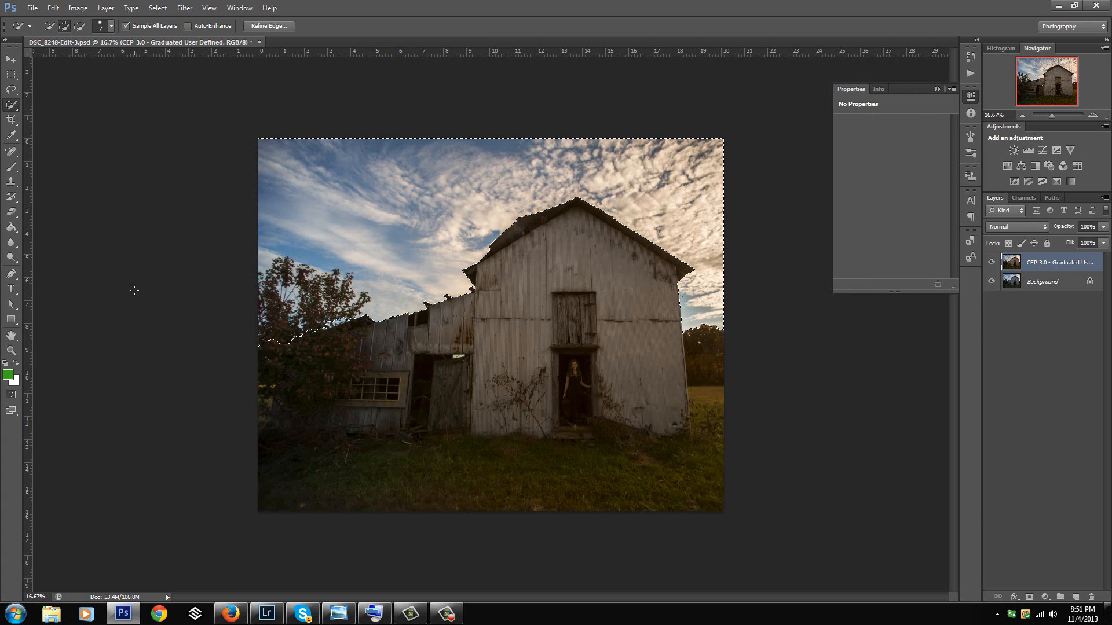
- Copy the selected sky to its own layer, and merge the Graduated User Defined layer with the Background
key("ctrl+j")
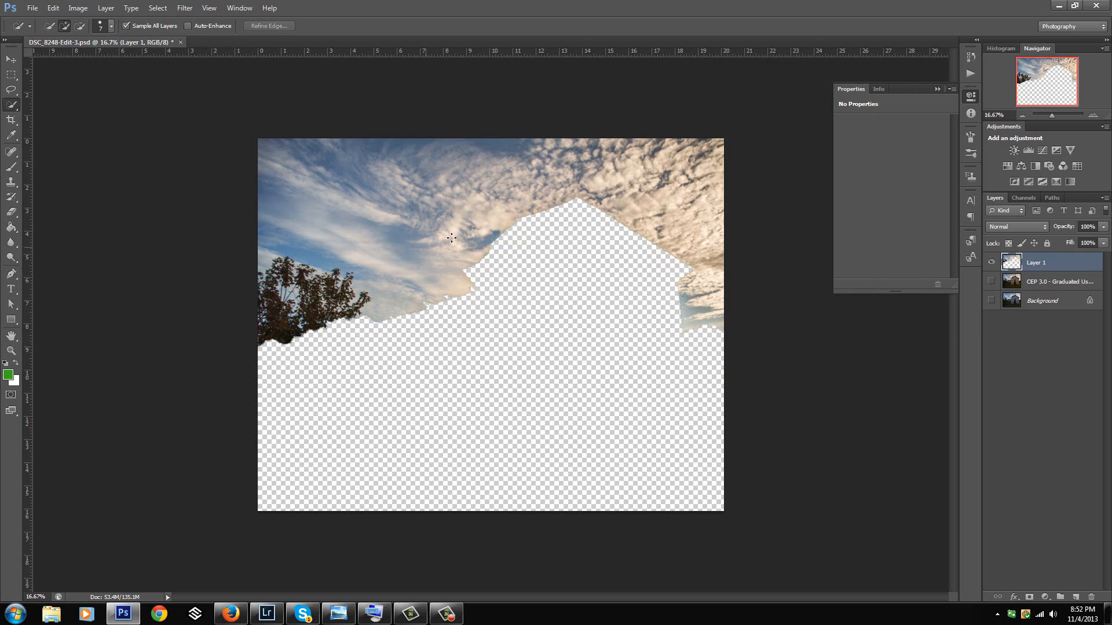
left_click(992, 282)
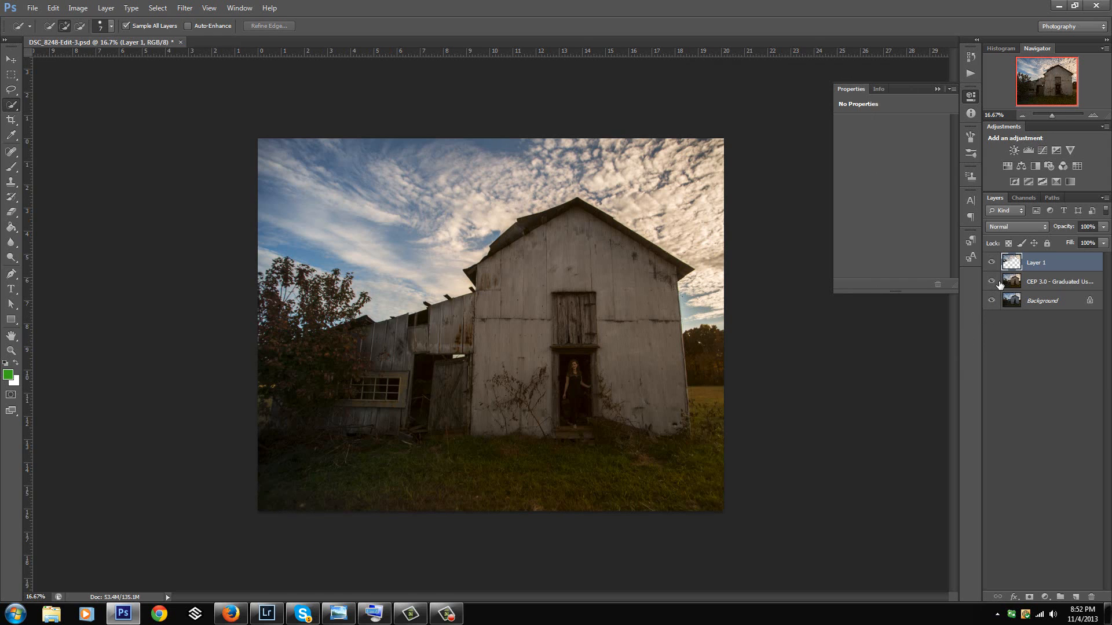
left_click(1010, 284)
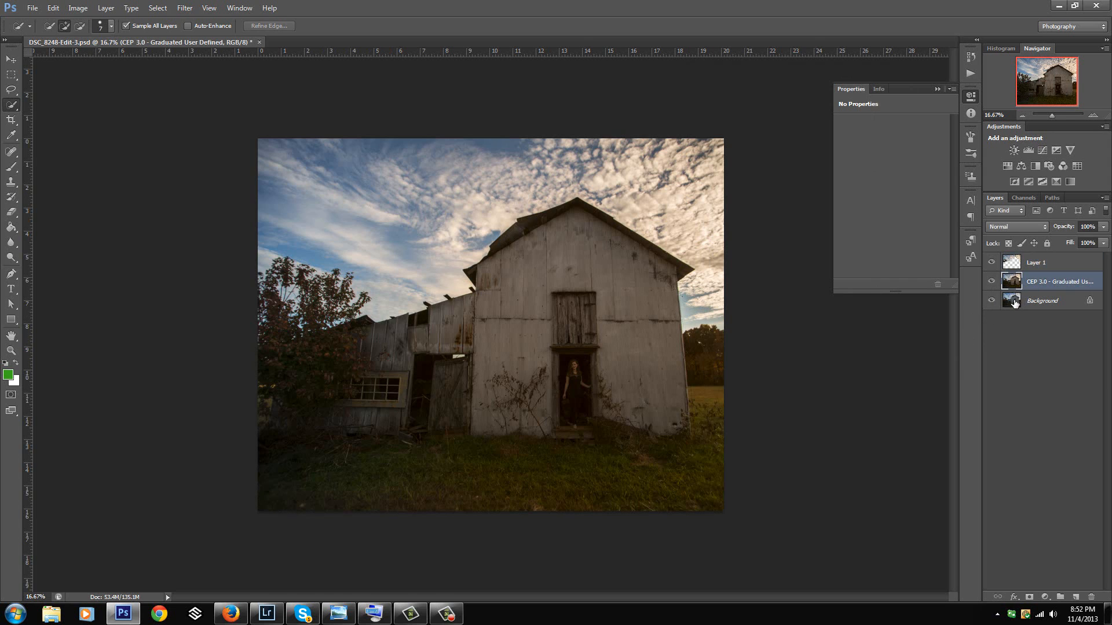
left_click(1014, 302, "shift")
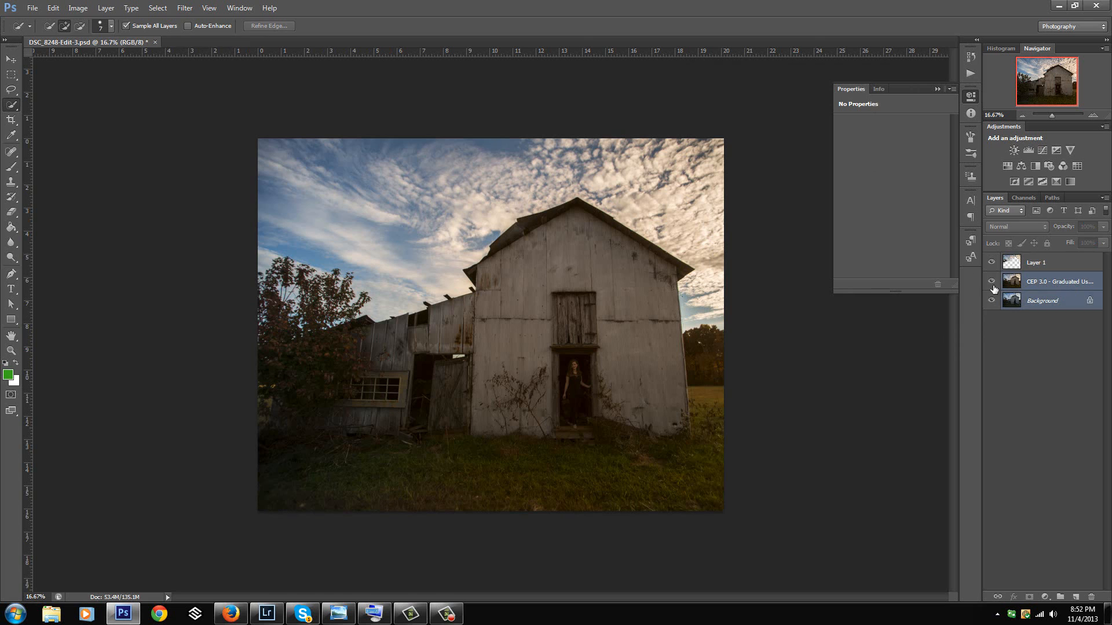
left_click(106, 7)
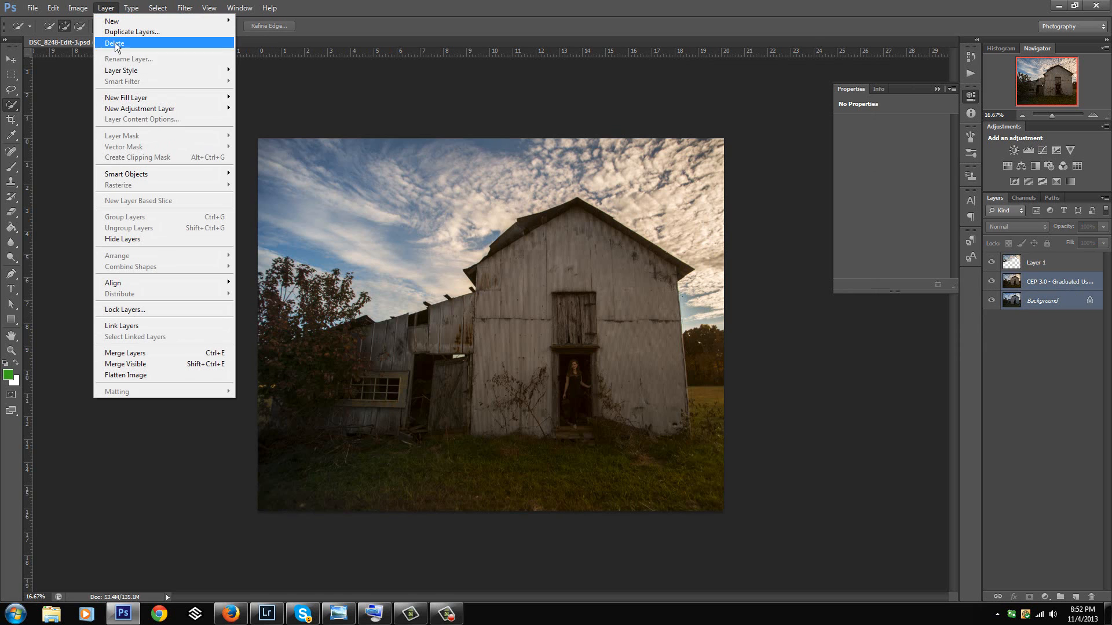
left_click(148, 353)
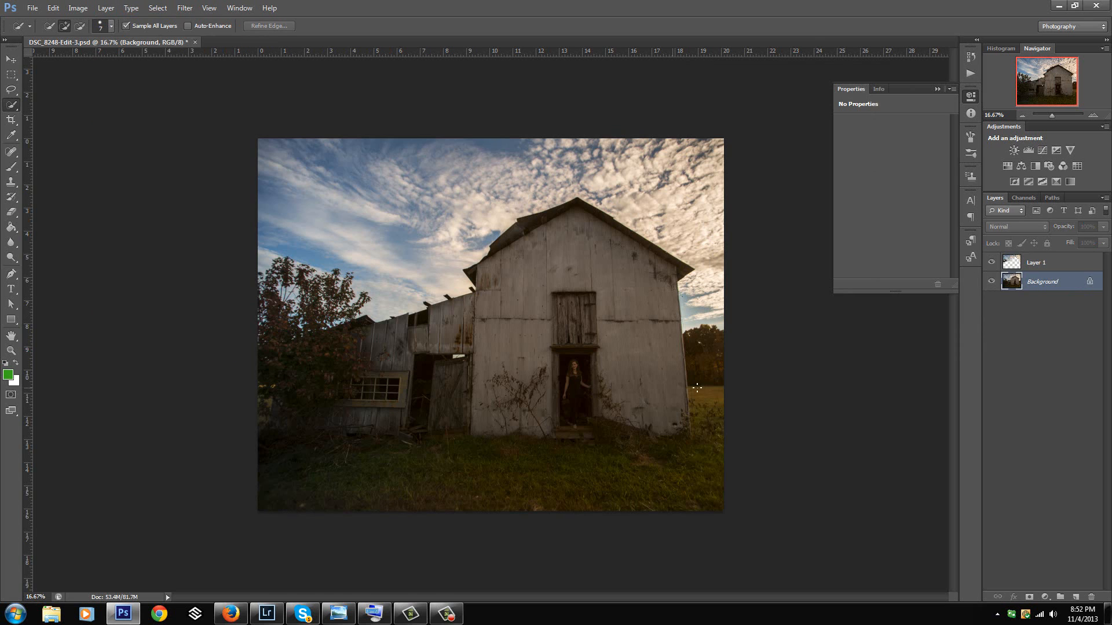
- Duplicate the Background beneath the sky layer and set the copy to Screen blending at 74% opacity
left_click(991, 281)
left_click(990, 281)
left_click_drag(1013, 284, 1012, 281)
left_click(1011, 229)
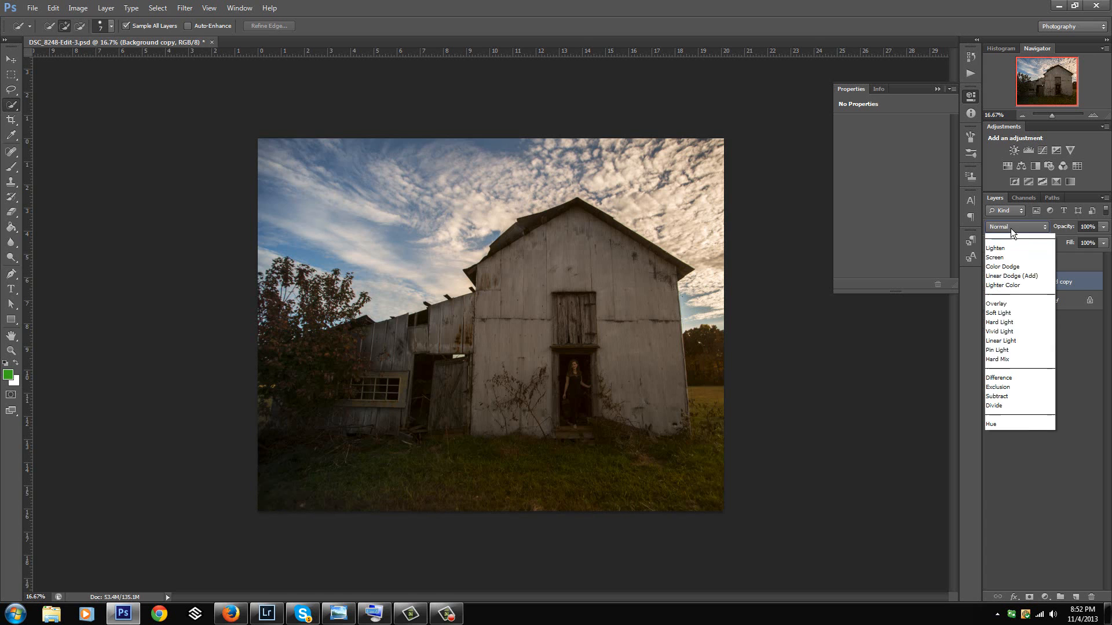
left_click(1023, 332)
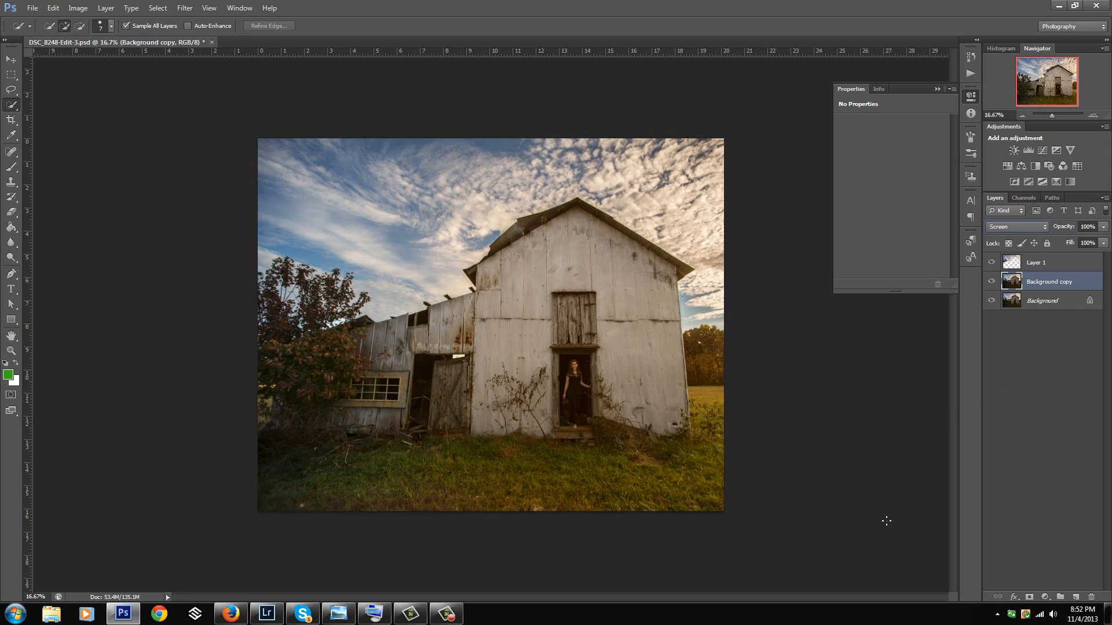
left_click(1103, 227)
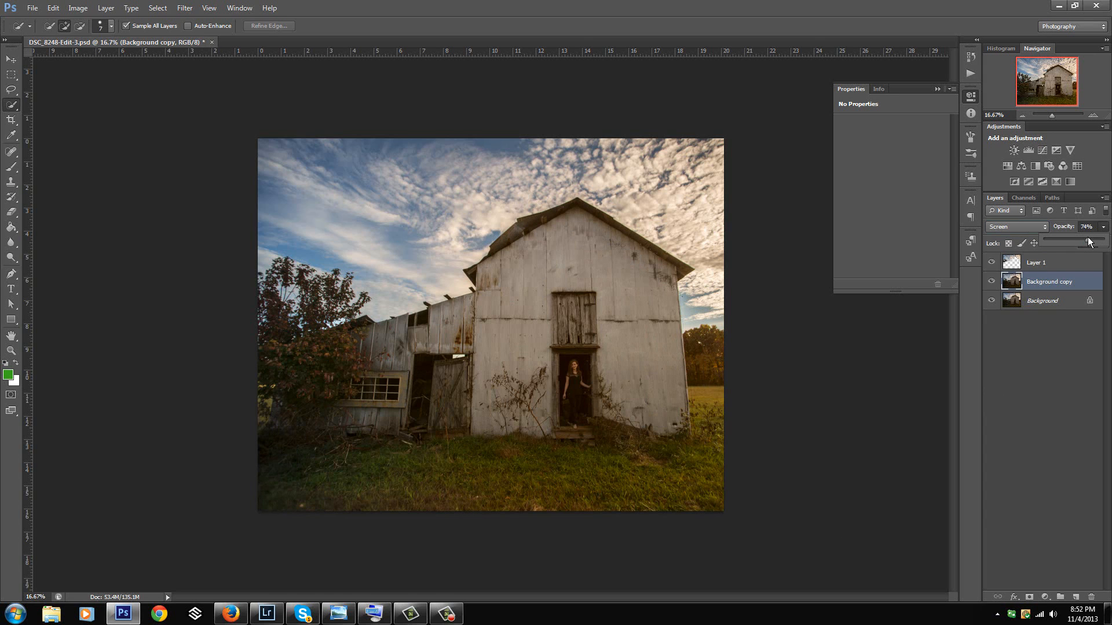
- Flatten the image and apply the Tonal Contrast filter from Color Efex Pro 3.0
left_click(107, 9)
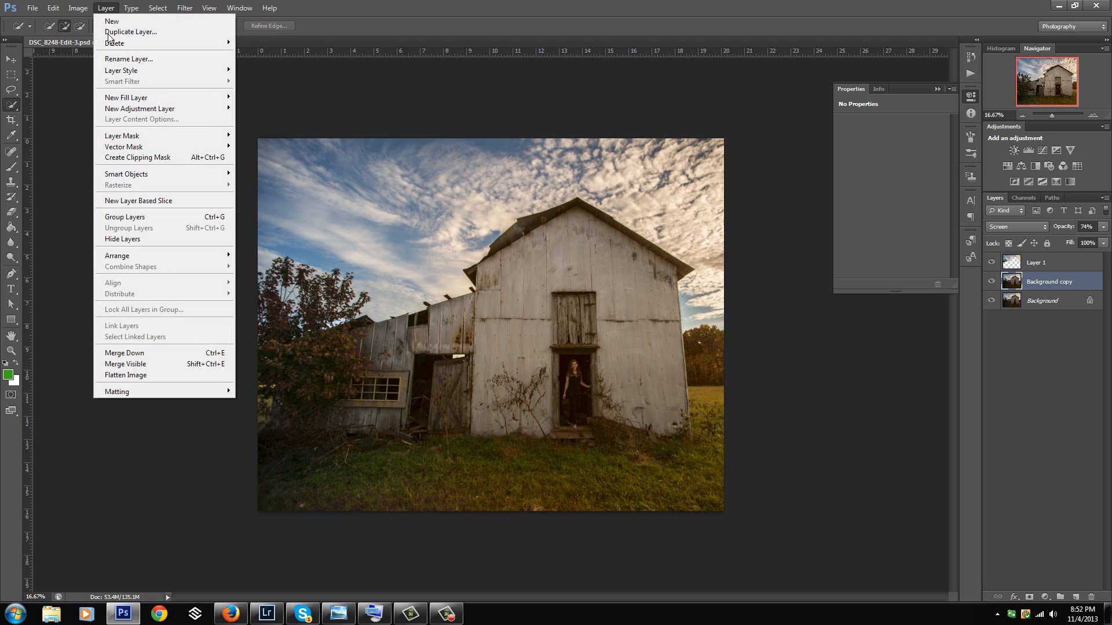
left_click(139, 377)
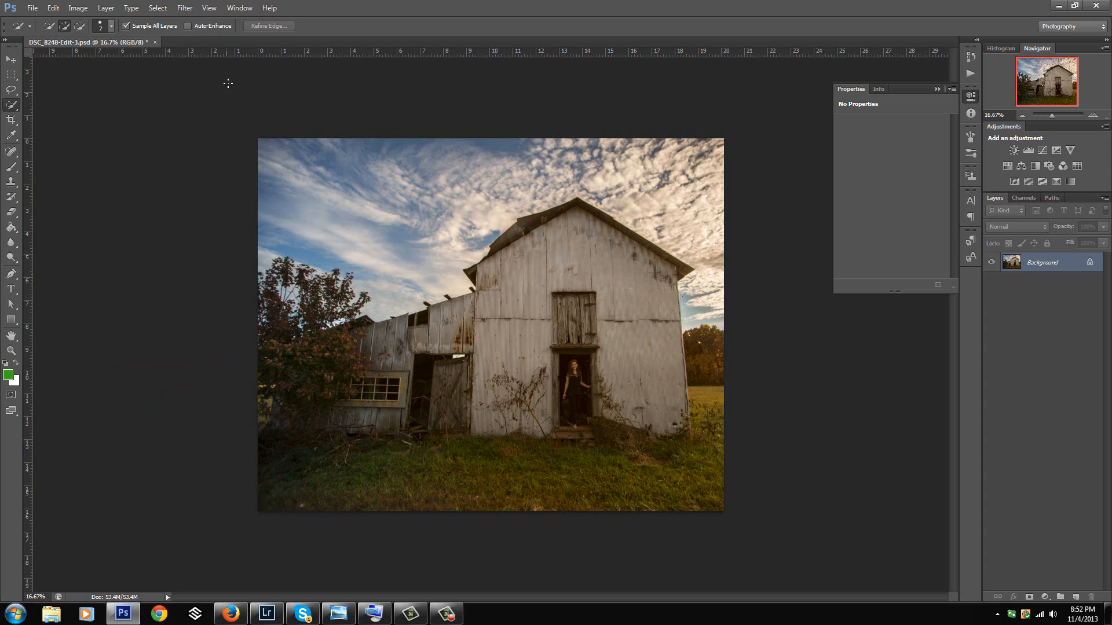
left_click(185, 8)
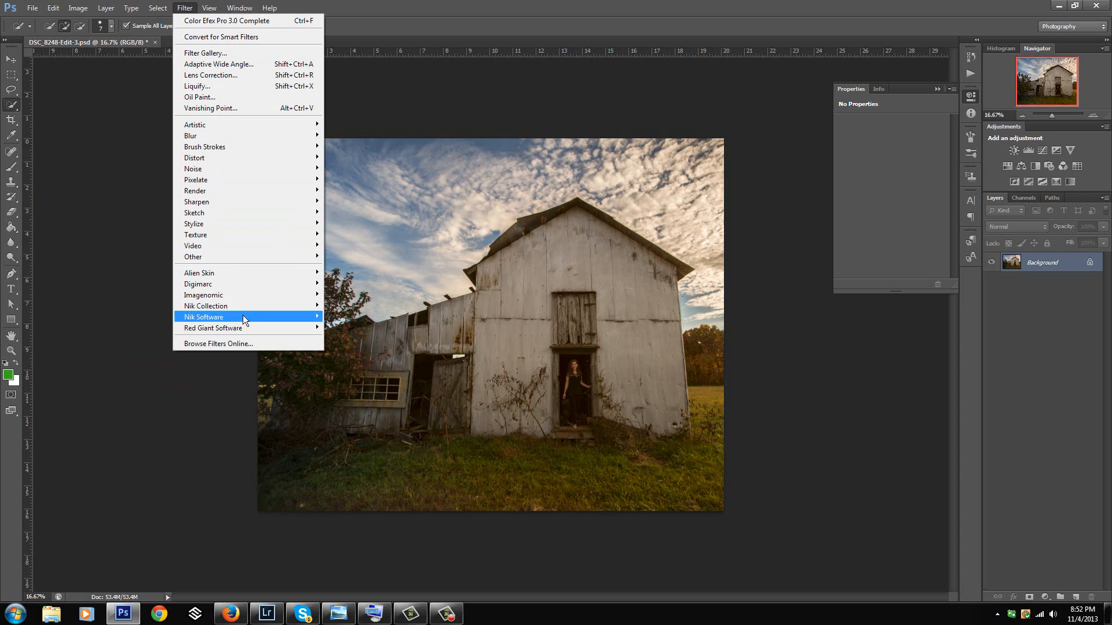
mouse_move(210, 258)
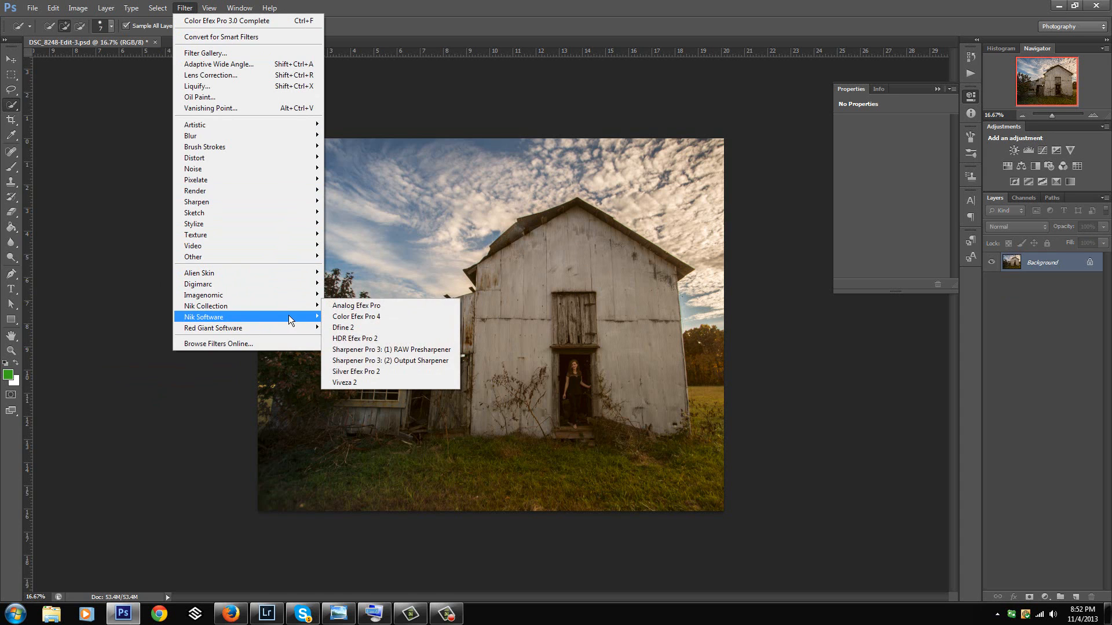
left_click(359, 317)
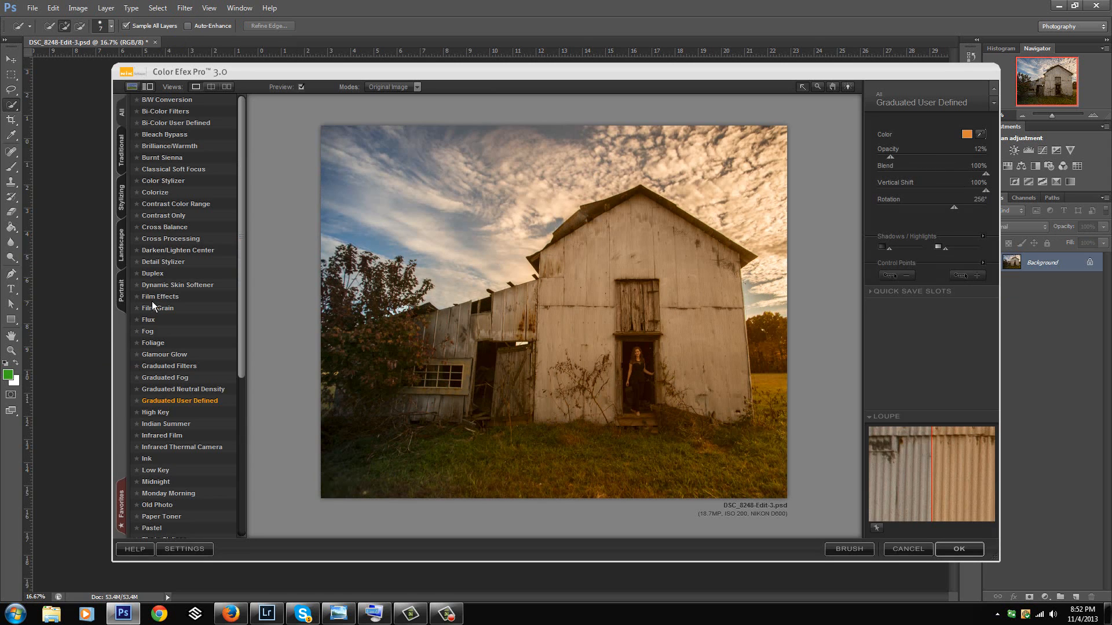
left_click_drag(239, 358, 224, 541)
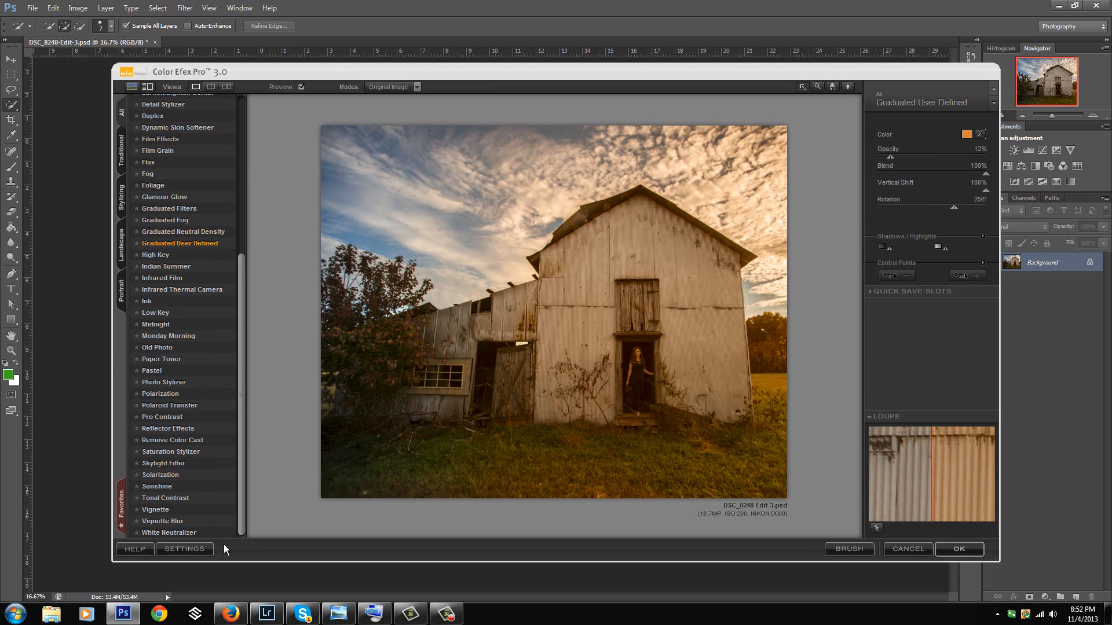
left_click(182, 499)
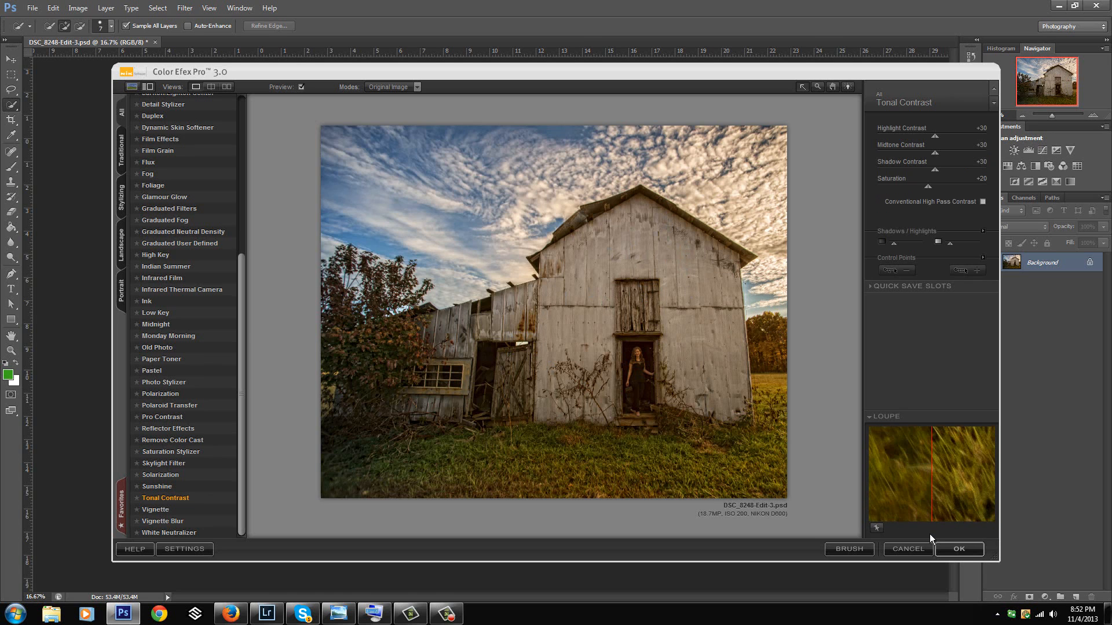
left_click(959, 551)
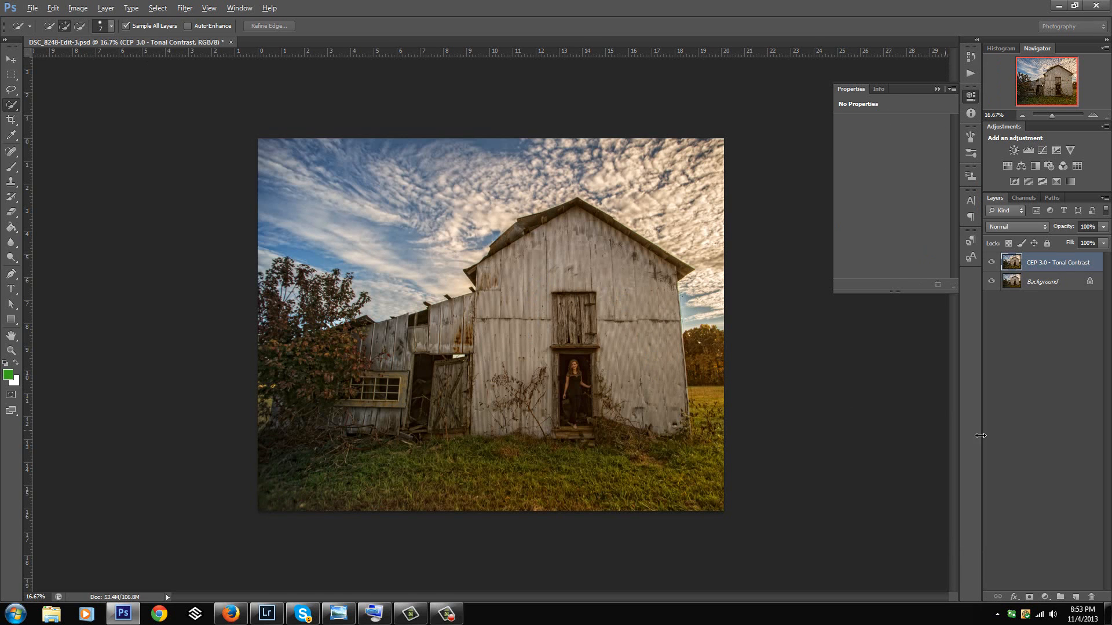
- Hide the Tonal Contrast layer with a black mask and paint the effect back over the barn using a white 700 px brush
left_click(1035, 597, "alt")
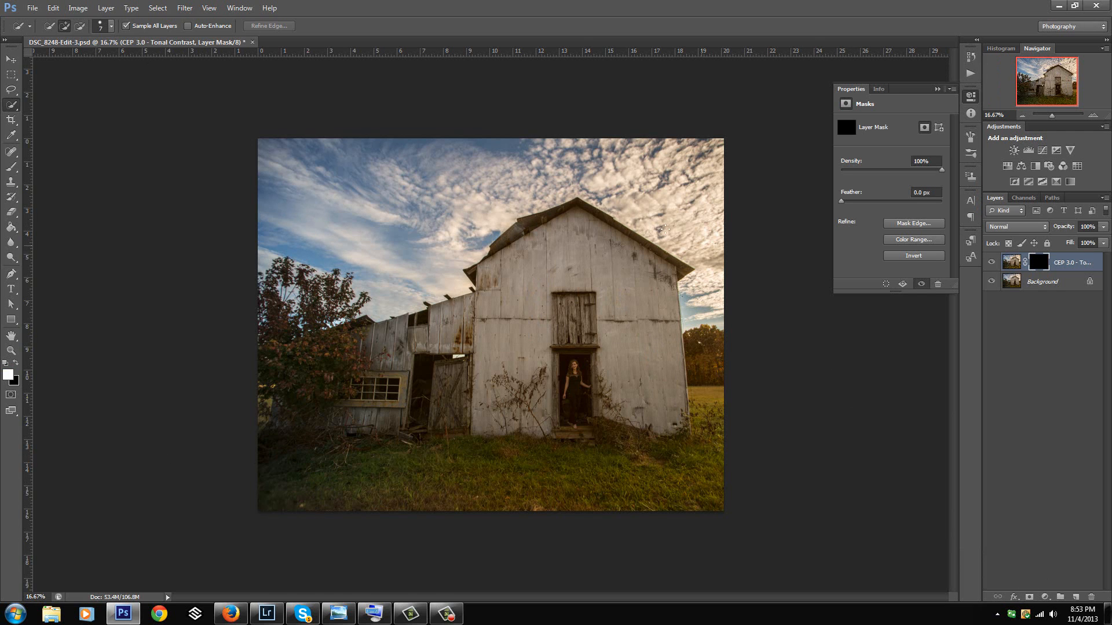
left_click(11, 167)
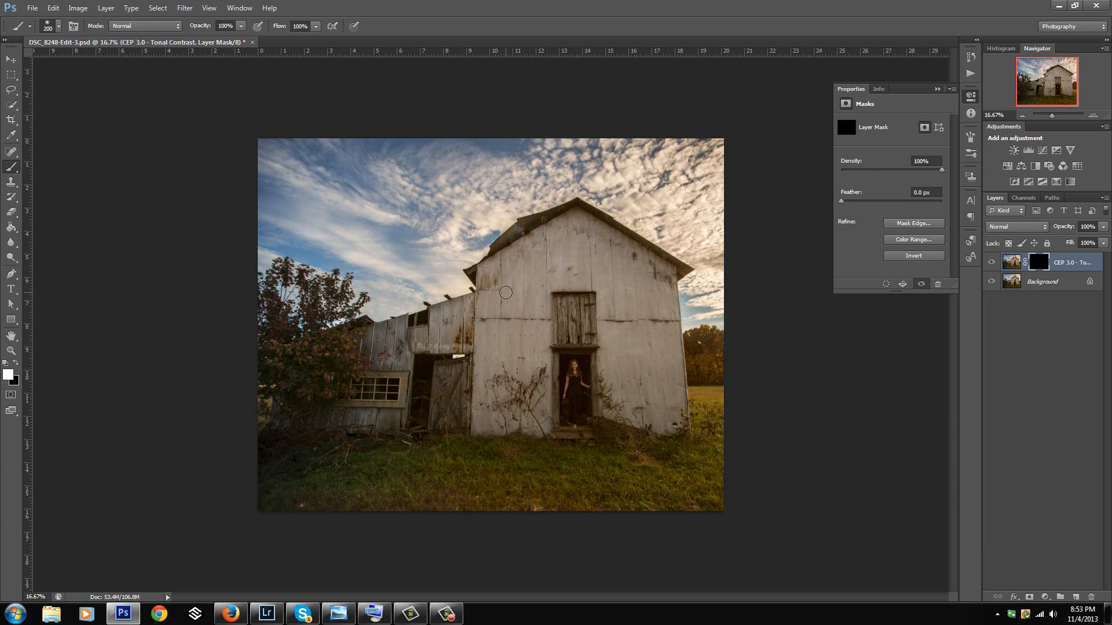
key("bracketright")
key("bracketright")
key("bracketright")
key("bracketright")
key("bracketright")
key("bracketright")
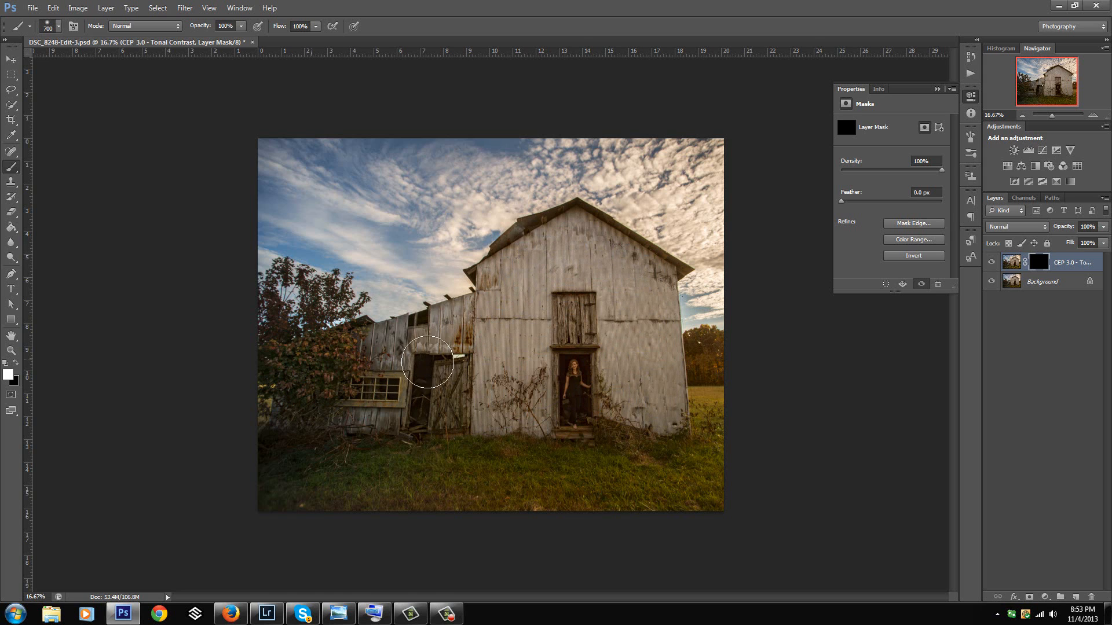
mouse_move(627, 409)
left_mouse_down()
mouse_move(652, 404)
mouse_move(648, 295)
left_mouse_up()
- Examine the barn siding up close, comparing it with the Tonal Contrast layer hidden and shown
left_click(1093, 115)
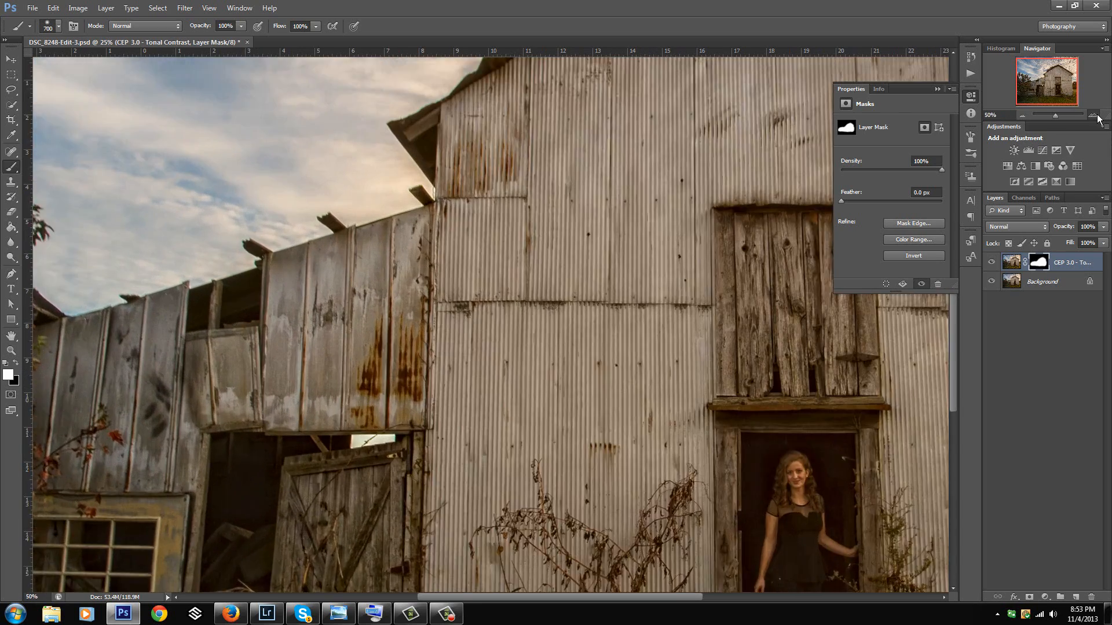
left_click(1097, 117)
left_click(1097, 117)
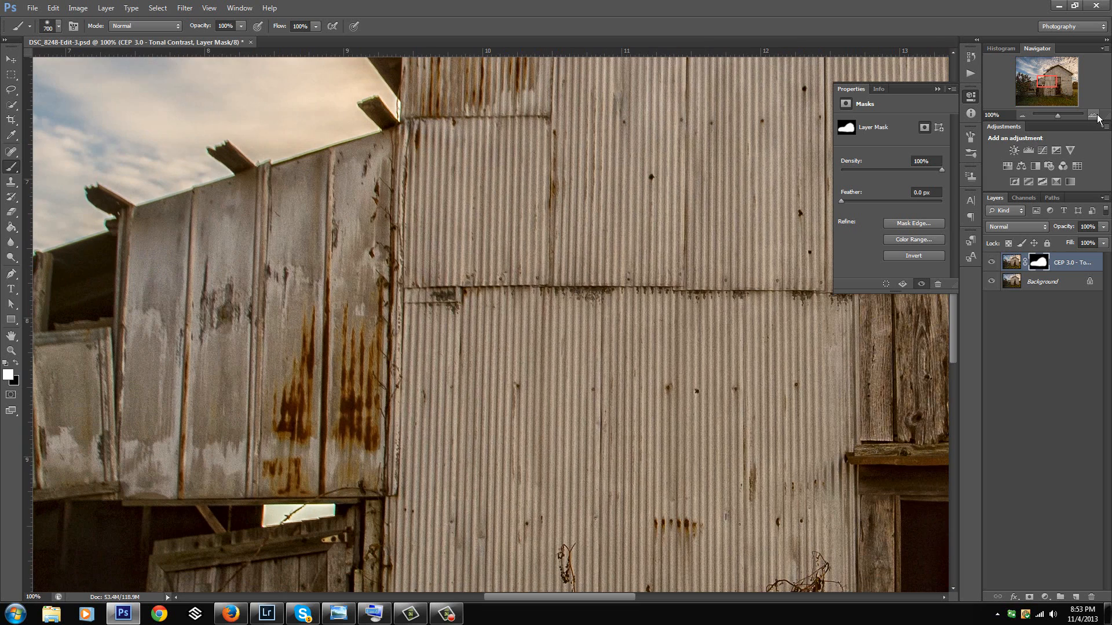
left_click(993, 262)
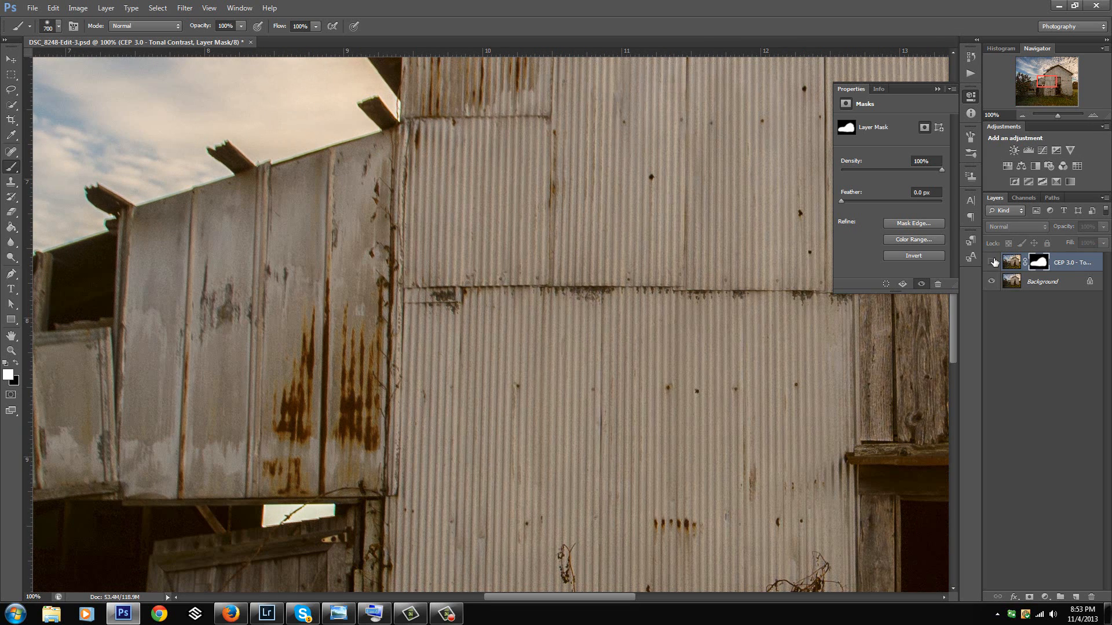
left_click(992, 262)
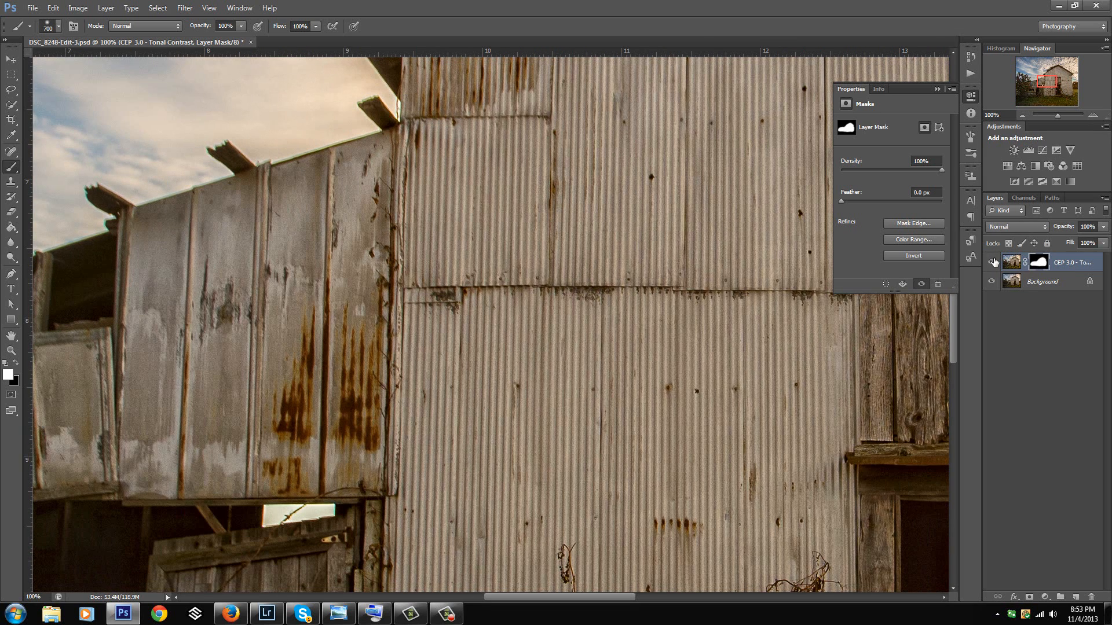
left_click(992, 262)
left_click(992, 262)
left_click(209, 8)
left_click(237, 113)
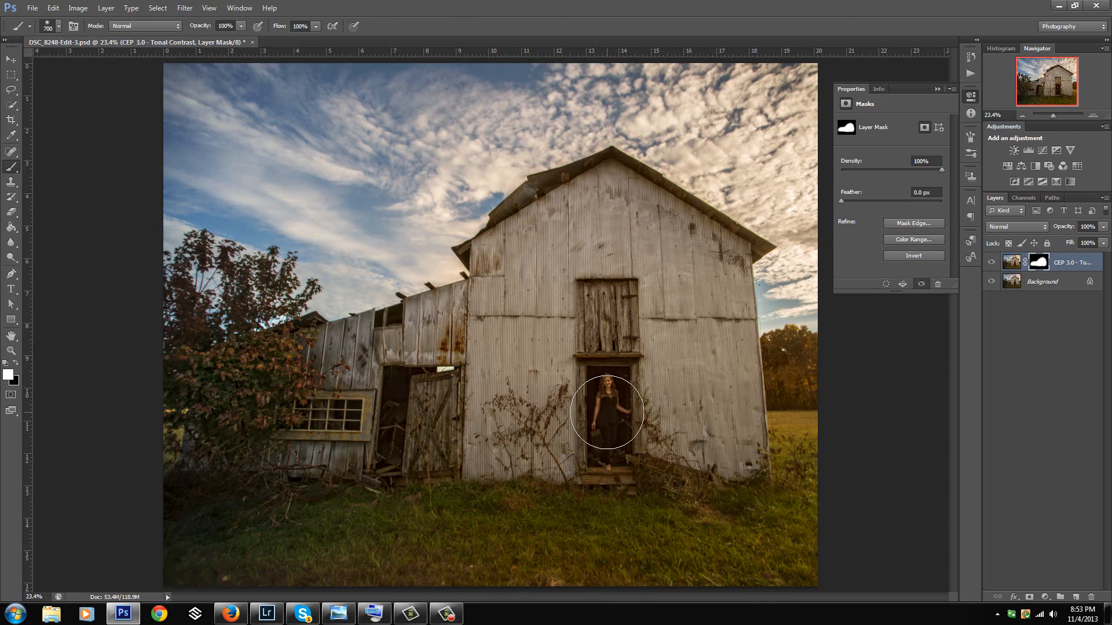
- Mask the Tonal Contrast effect off the woman's face and arms in the doorway with a small black brush
left_click(10, 351)
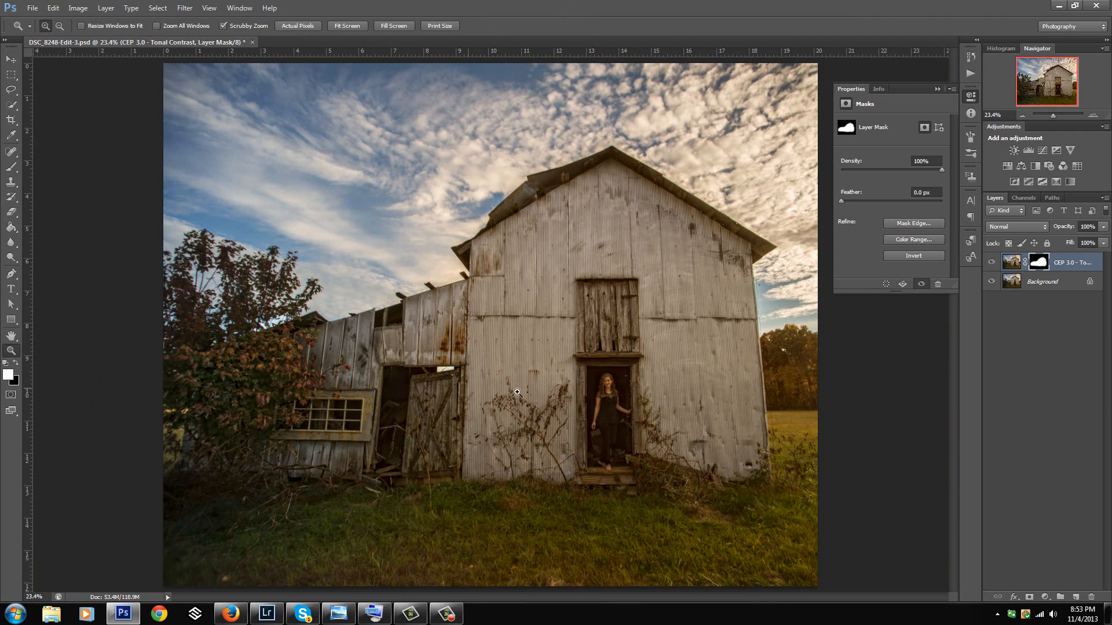
left_click(616, 408)
left_click_drag(616, 408, 616, 408)
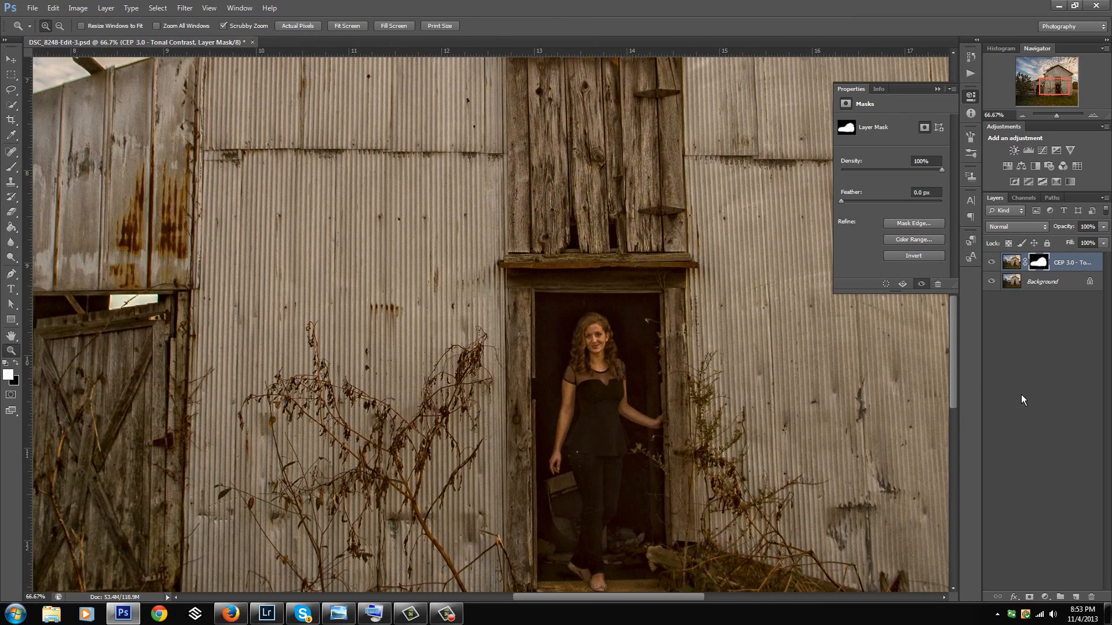
left_click(11, 168)
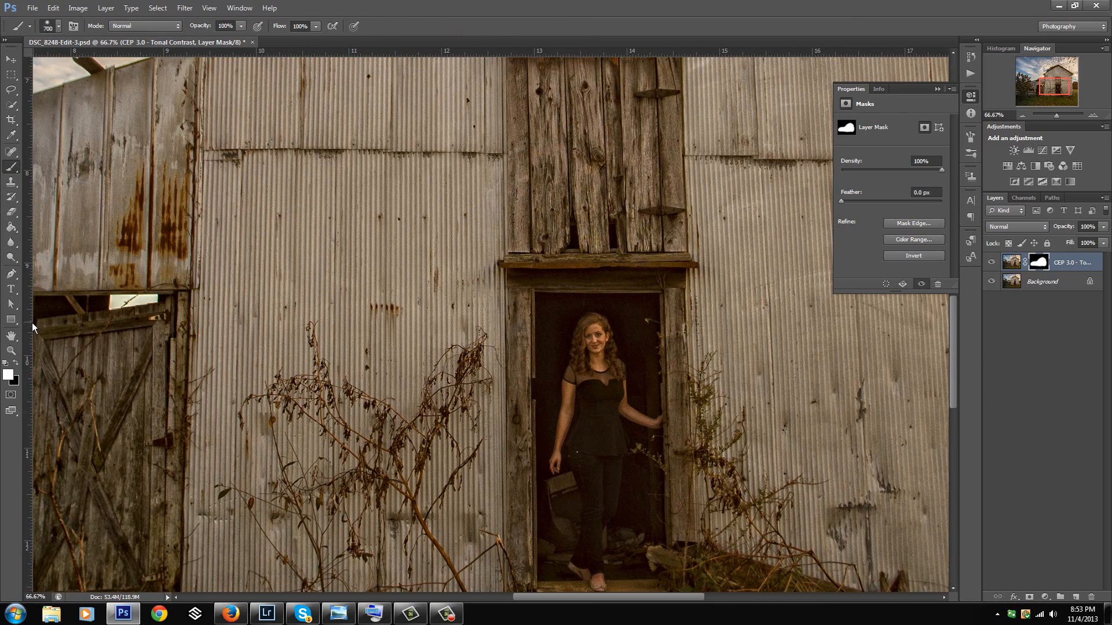
left_click(16, 362)
key("bracketleft")
key("bracketleft")
key("bracketleft")
key("bracketleft")
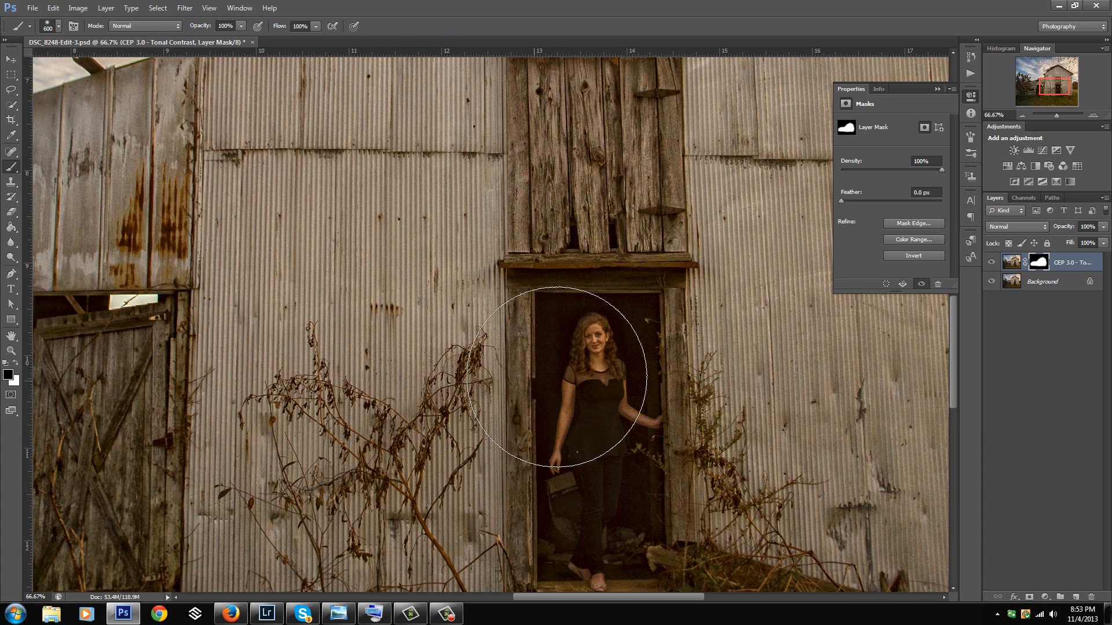
key("bracketleft")
key("bracketleft")
key("bracketleft")
key("bracketleft")
key("bracketleft")
key("bracketleft")
key("bracketleft")
key("bracketleft")
key("bracketleft")
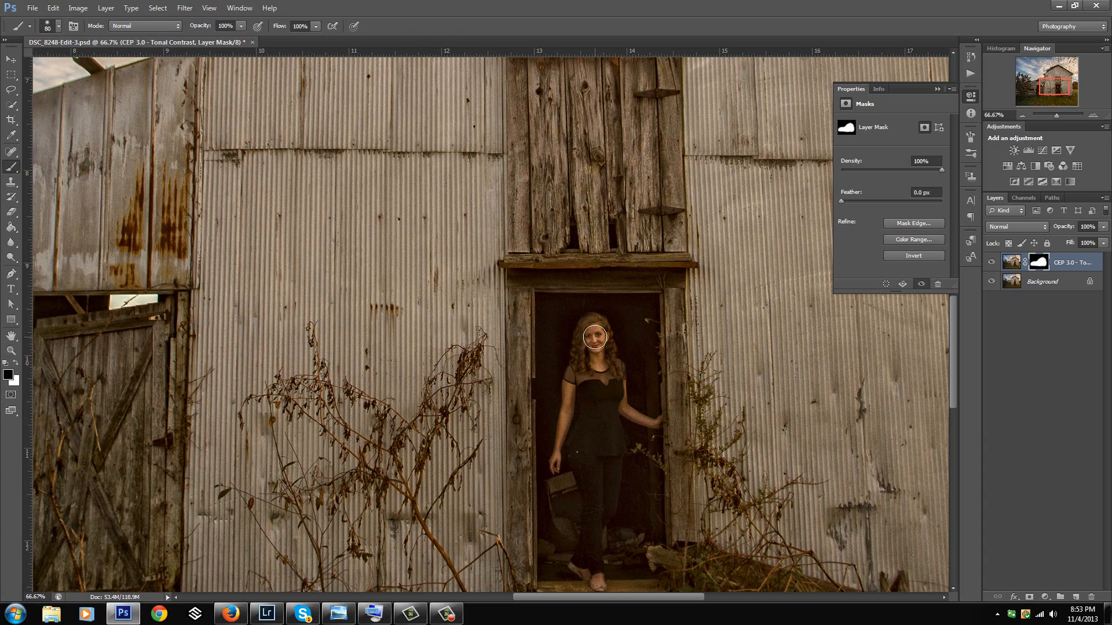
mouse_move(595, 336)
left_mouse_down()
mouse_move(597, 361)
mouse_move(548, 458)
left_mouse_up()
mouse_move(611, 390)
left_mouse_down()
mouse_move(618, 379)
mouse_move(646, 418)
left_mouse_up()
left_click(212, 8)
left_click(223, 119)
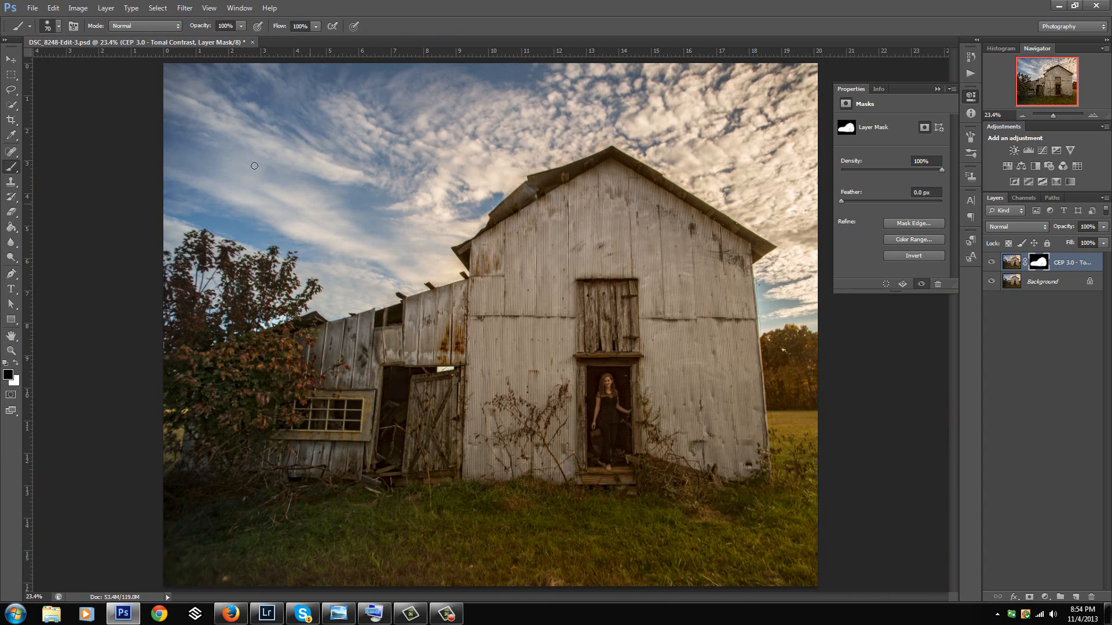
- Flatten the image and launch the Color Efex Pro 3.0 filter again
left_click(106, 8)
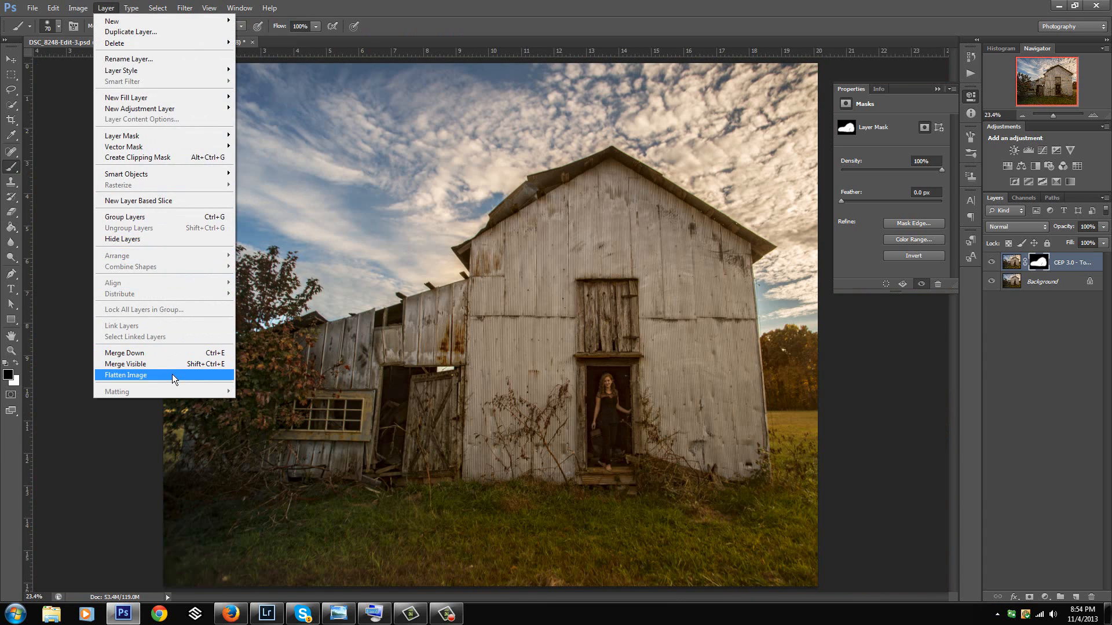
left_click(154, 374)
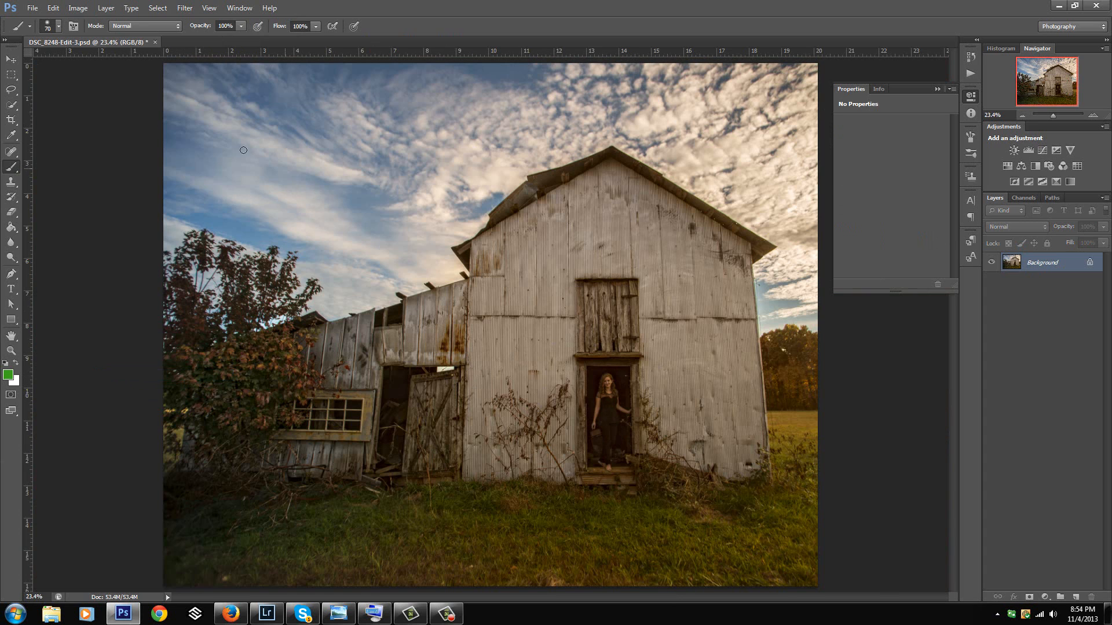
left_click(184, 8)
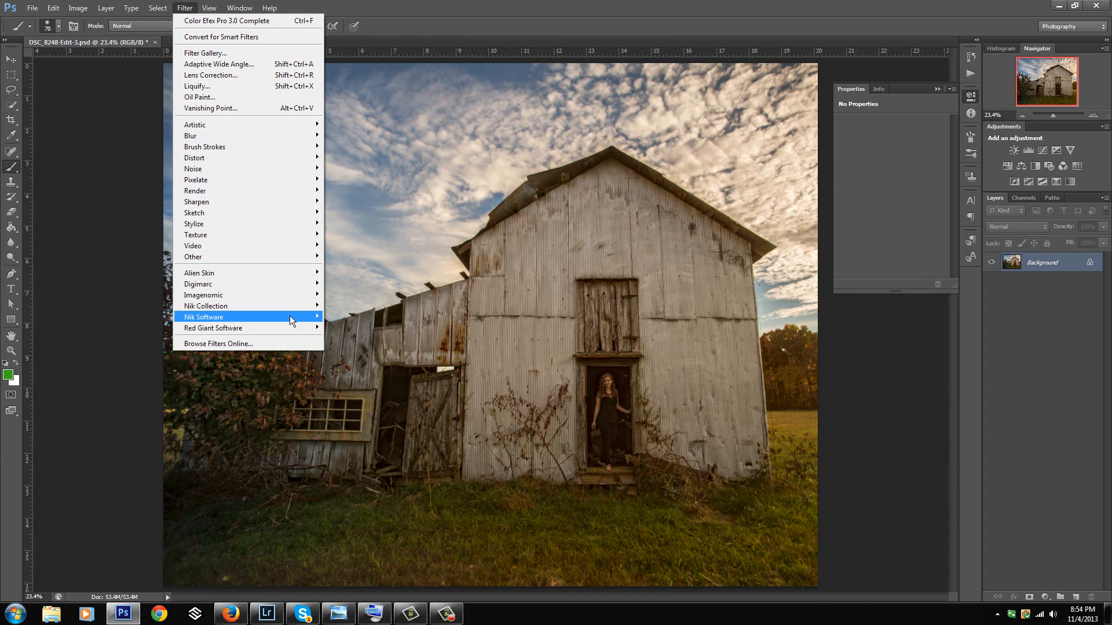
mouse_move(290, 317)
left_click(370, 317)
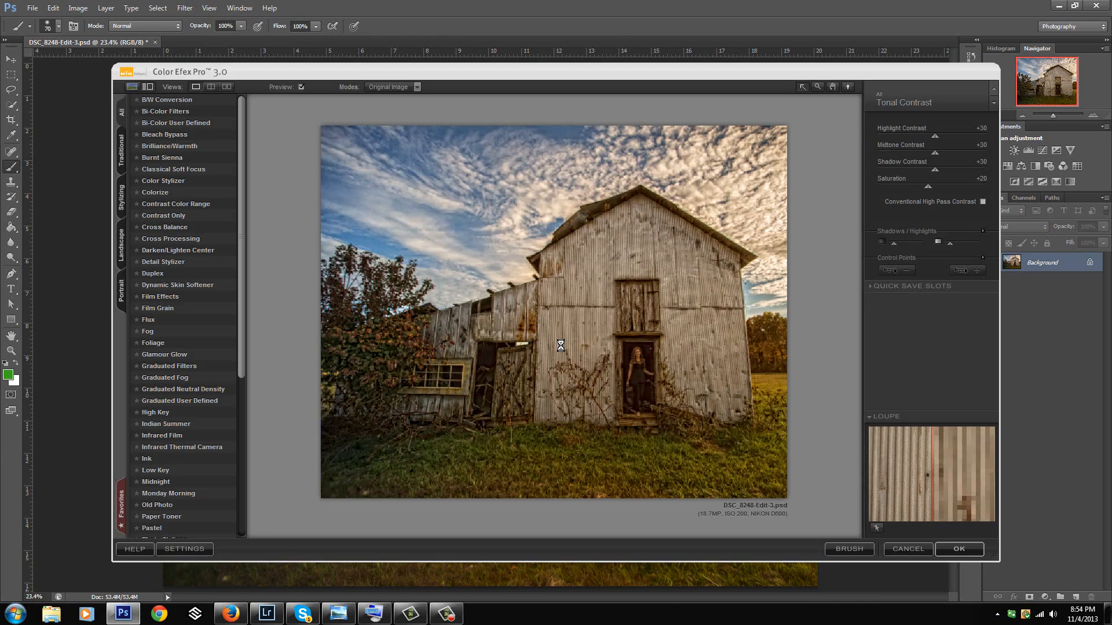
- Apply Tonal Contrast with highlight, midtone and shadow contrast at 30 and saturation at 20, and hide its layer with a black mask
left_click(955, 551)
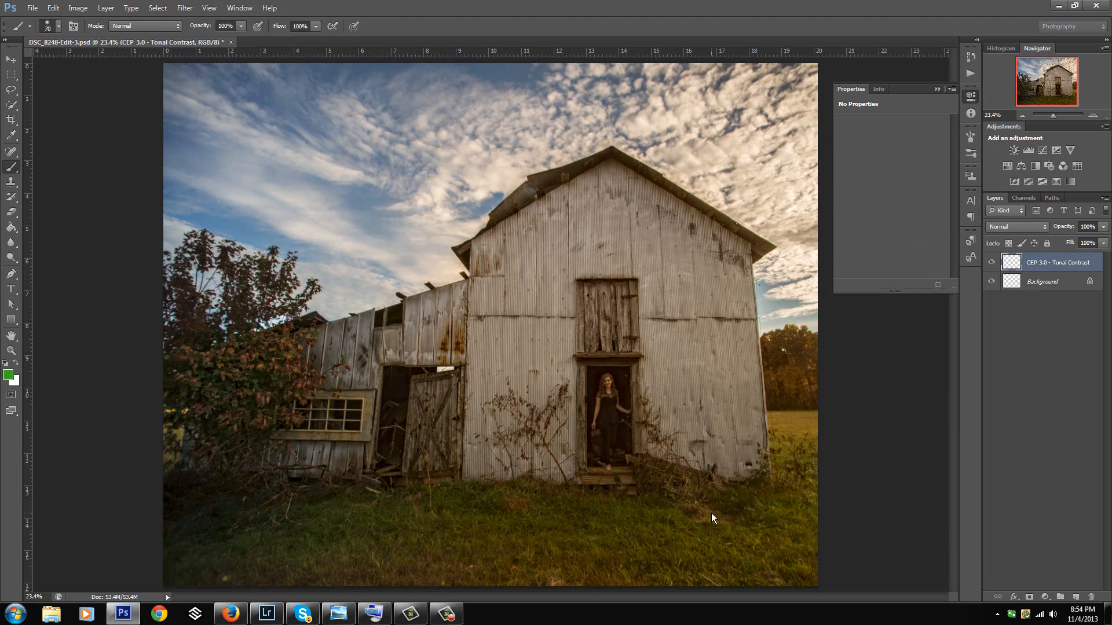
left_click(1030, 597, "alt")
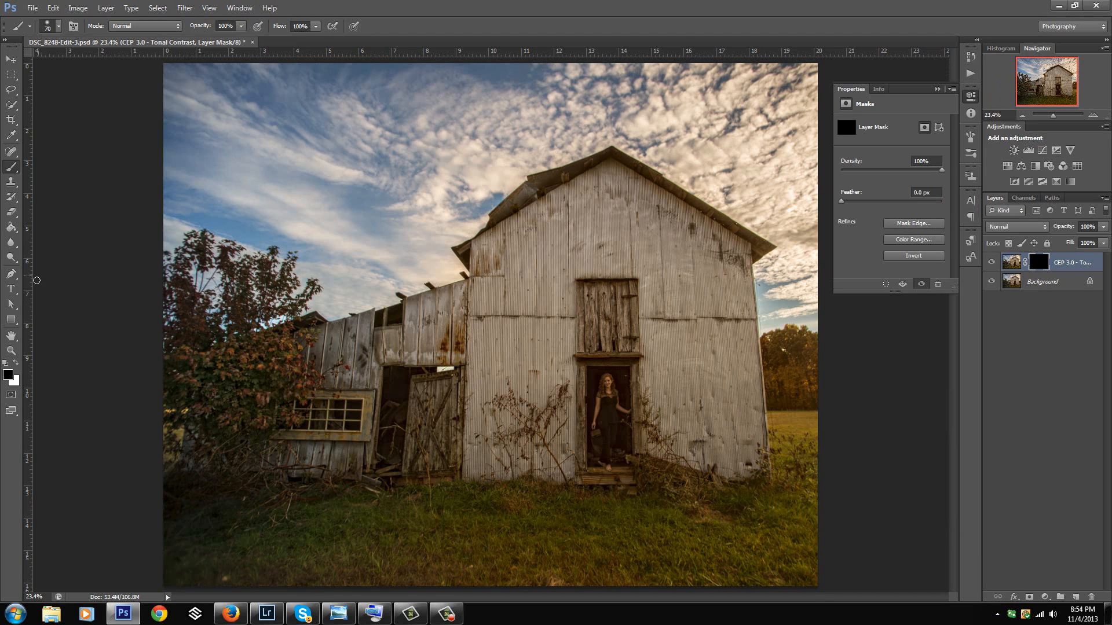
- Paint the Tonal Contrast effect back over the barn siding and the shrubs around it with a white 600 px brush
left_click(16, 362)
key("bracketright")
key("bracketright")
key("bracketright")
key("bracketright")
key("bracketright")
key("bracketright")
key("bracketright")
key("bracketright")
key("bracketright")
key("bracketright")
key("bracketright")
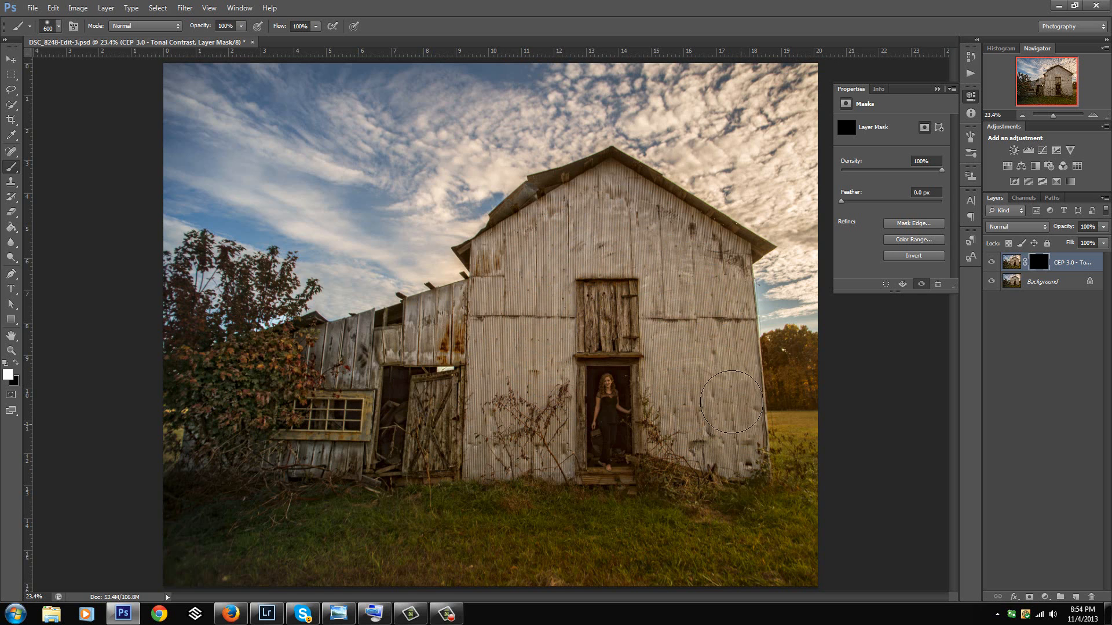
mouse_move(526, 293)
left_mouse_down()
mouse_move(559, 255)
mouse_move(539, 271)
left_mouse_up()
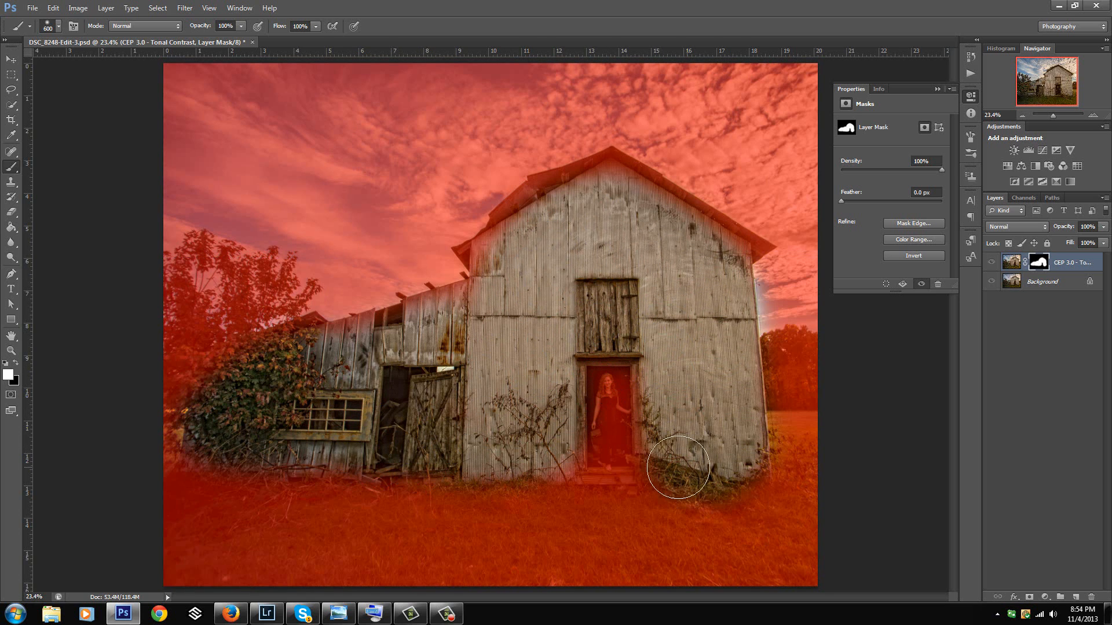
mouse_move(431, 327)
left_mouse_down()
mouse_move(546, 232)
mouse_move(594, 212)
mouse_move(651, 206)
mouse_move(700, 232)
mouse_move(718, 271)
left_mouse_up()
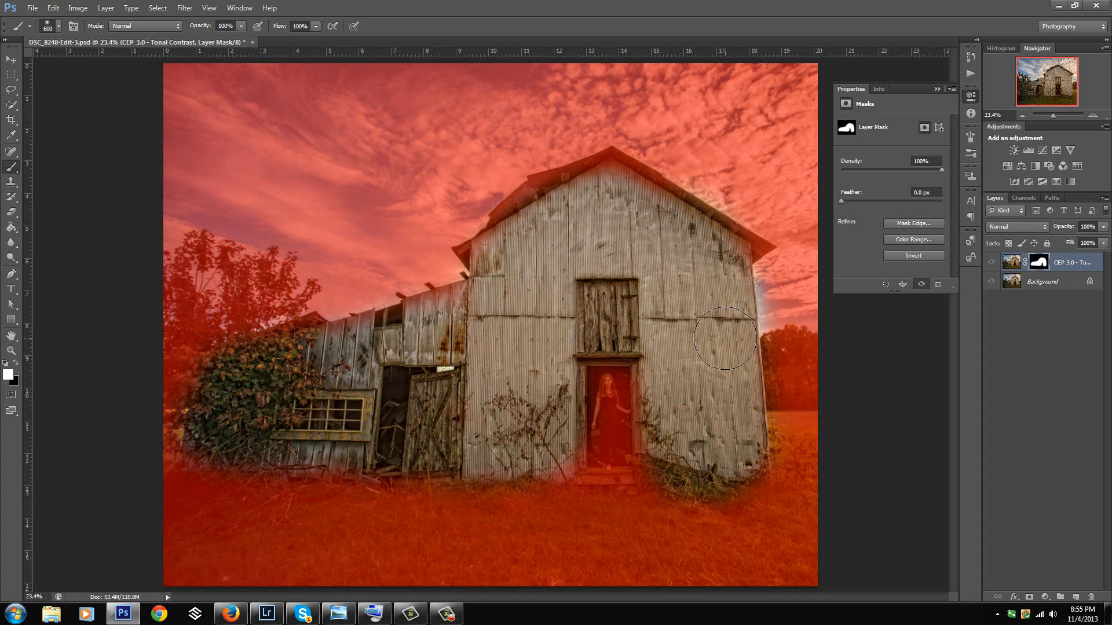
- Mask the spilled effect off the sky beside the barn's right edge with black, and hide the red mask overlay
key("x")
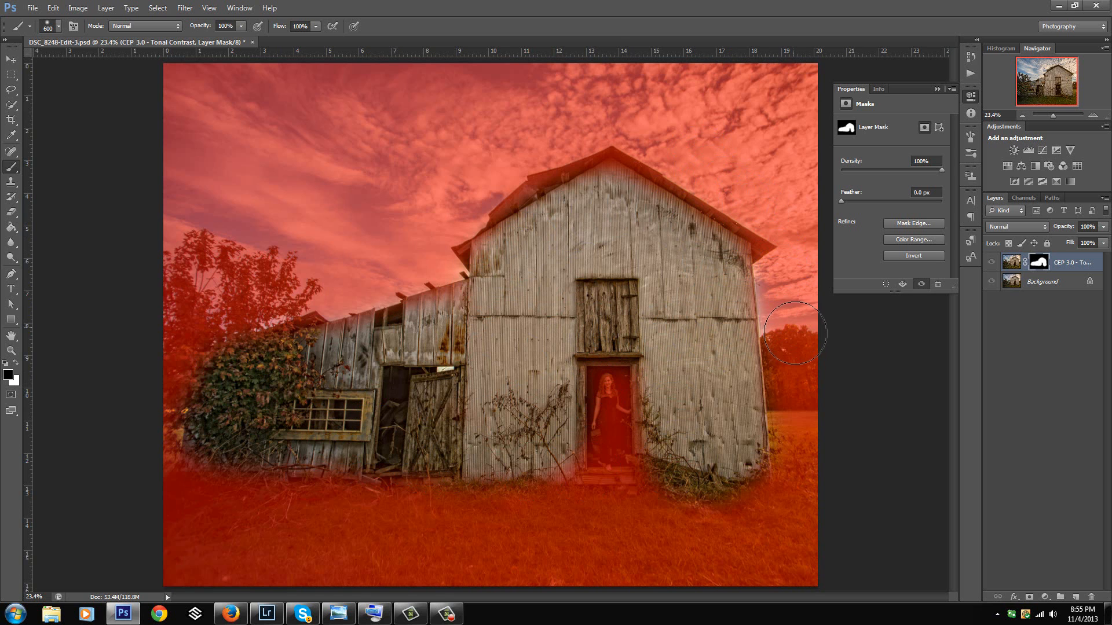
key("backslash")
key("x")
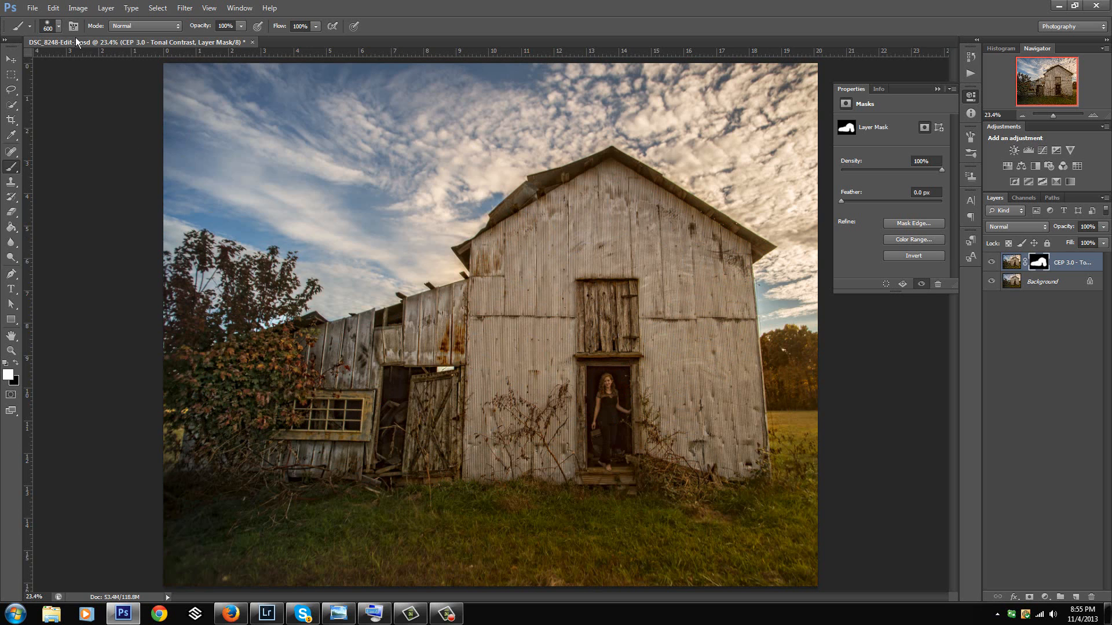
- Reduce the Tonal Contrast layer's opacity to 71% and flatten the image
left_click(1103, 227)
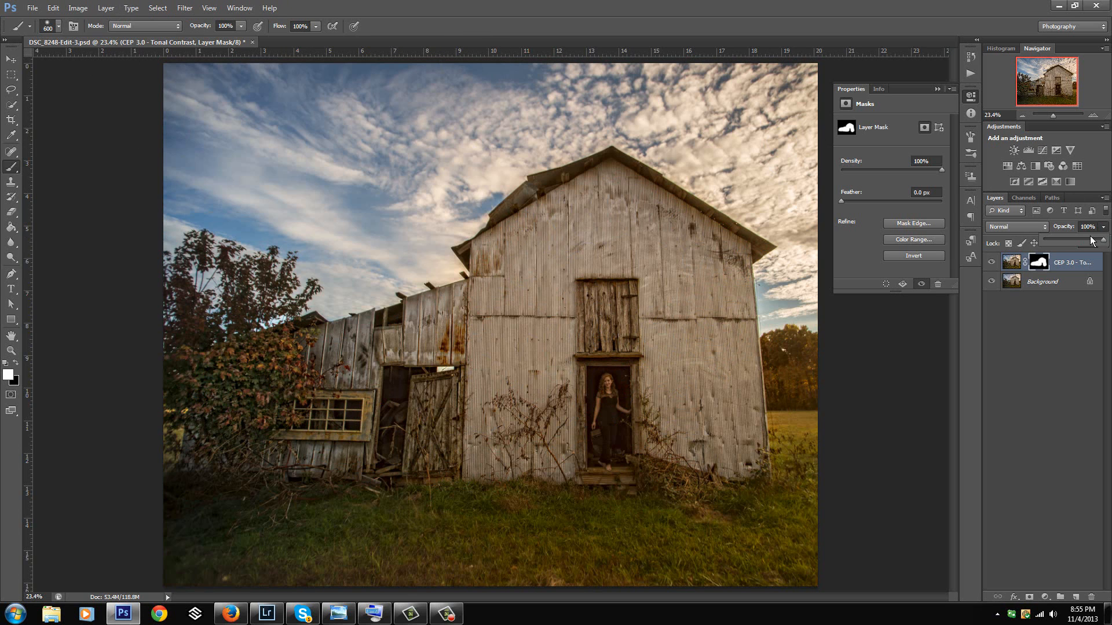
left_click(1088, 244)
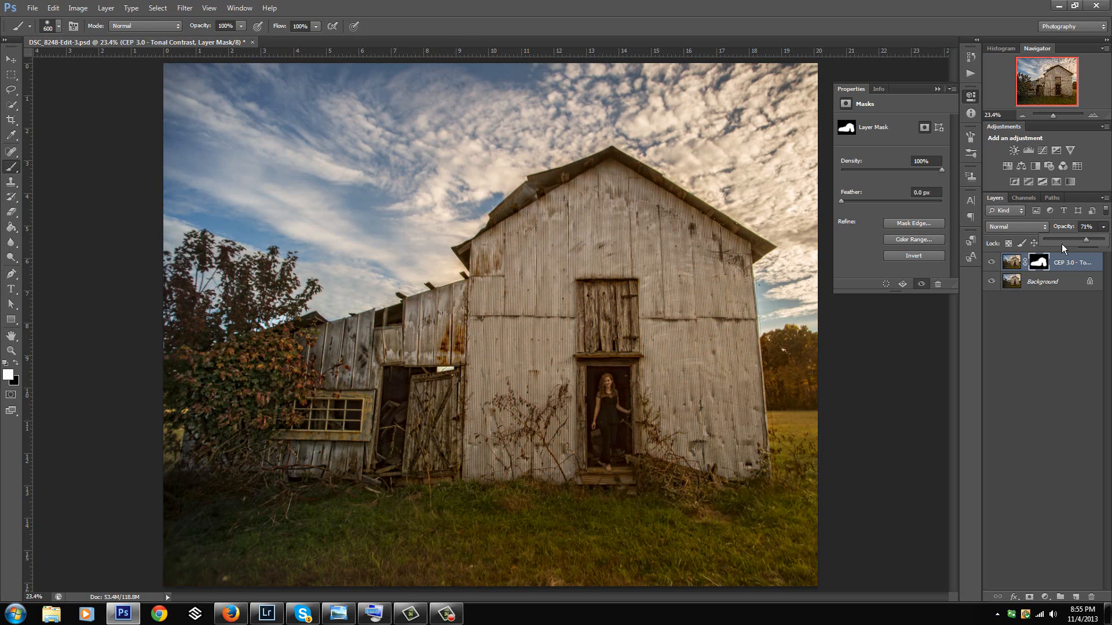
left_click(109, 11)
left_click(133, 375)
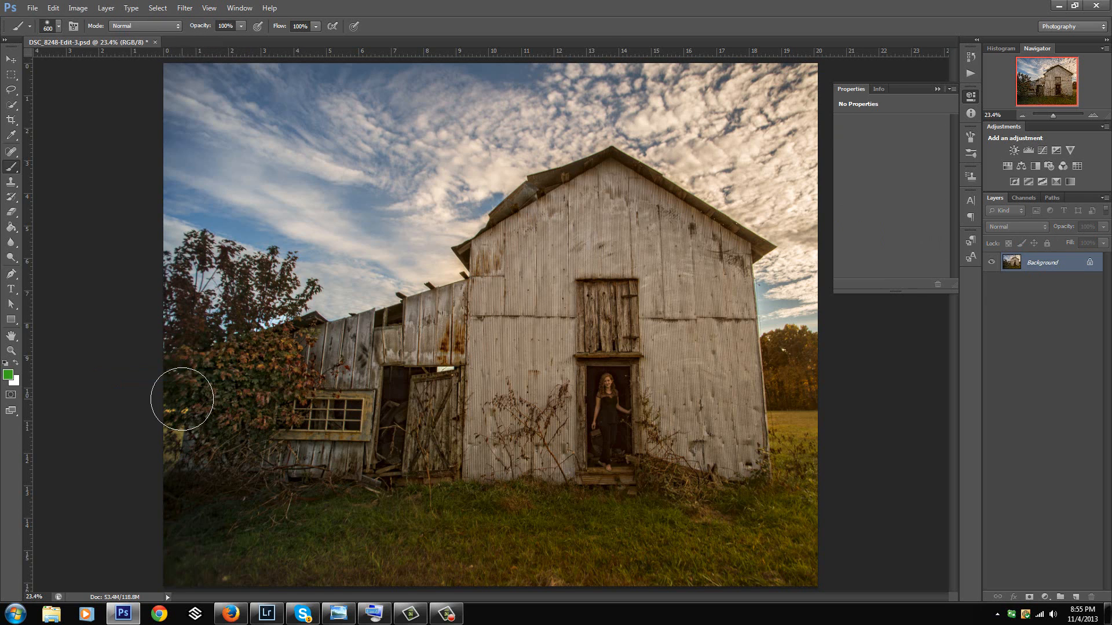
- Apply Color Efex Pro's Graduated User Defined filter in orange at 12% opacity, and lower the resulting layer's opacity to 40%
left_click(185, 8)
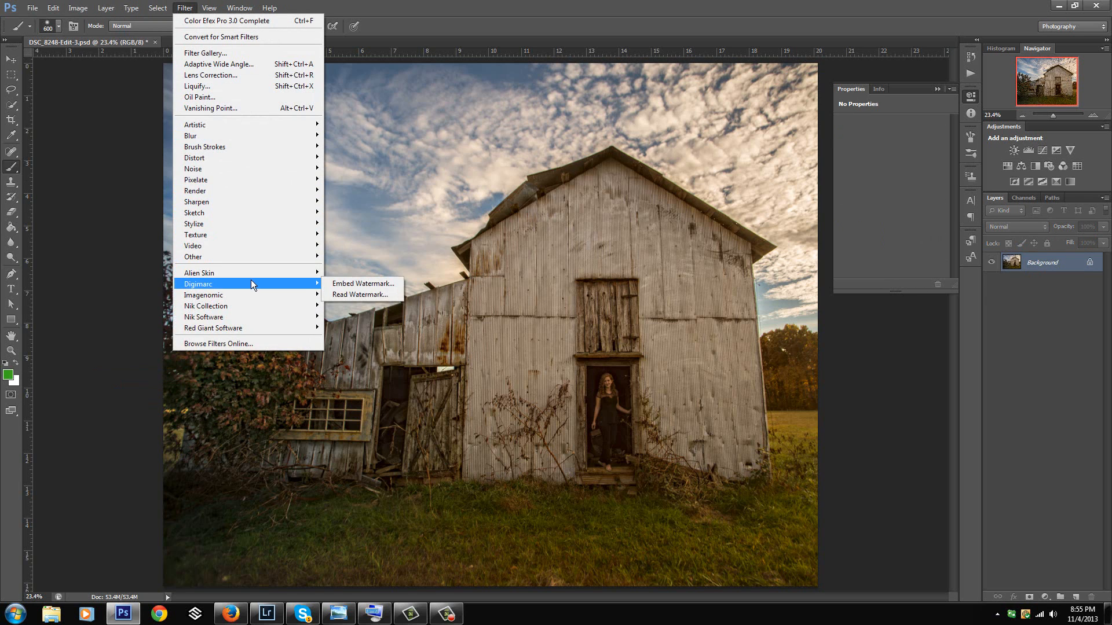
mouse_move(294, 318)
left_click(359, 318)
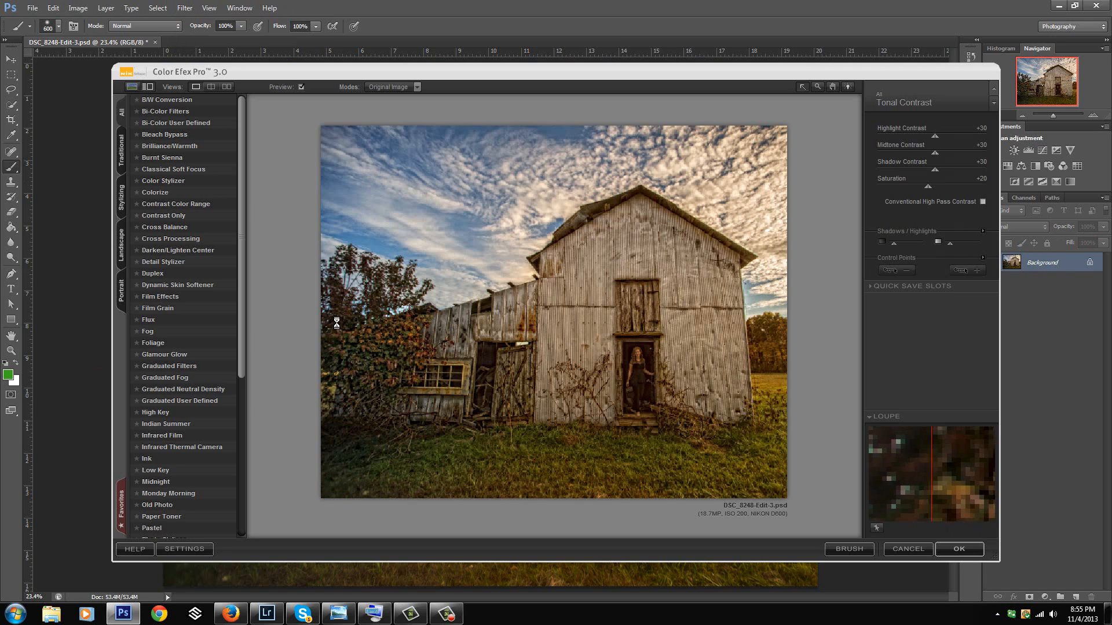
left_click(214, 401)
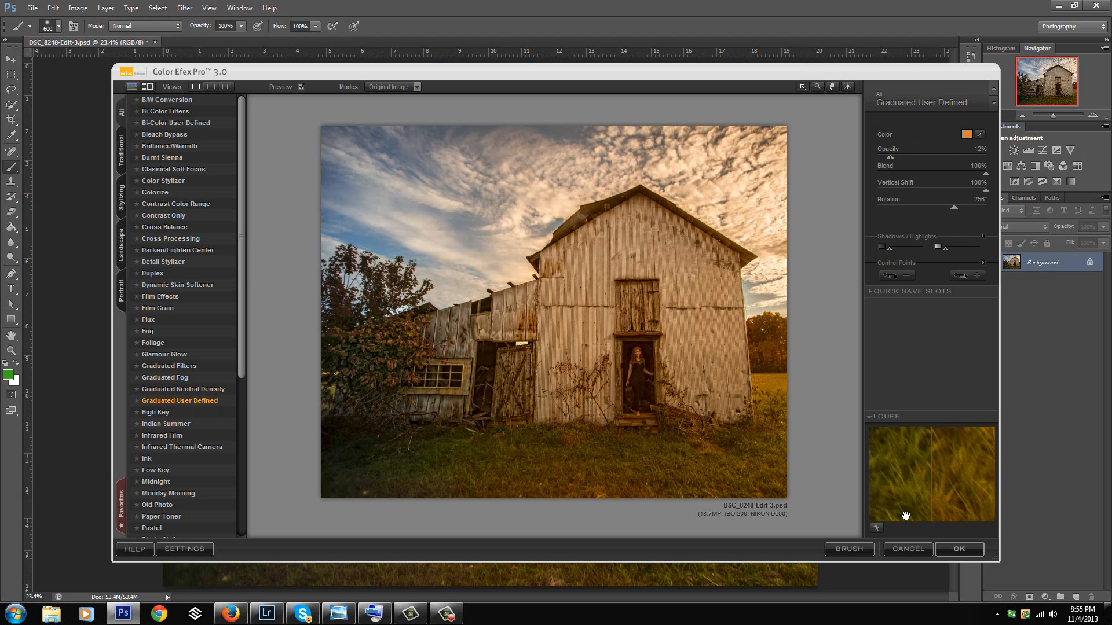
left_click(956, 550)
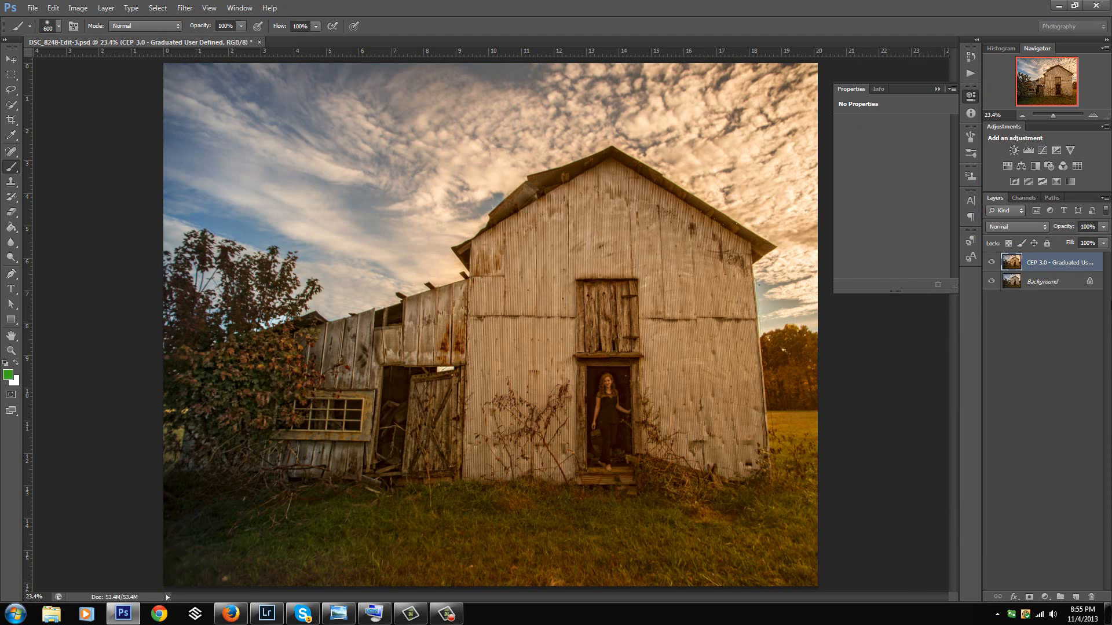
left_click(1103, 243)
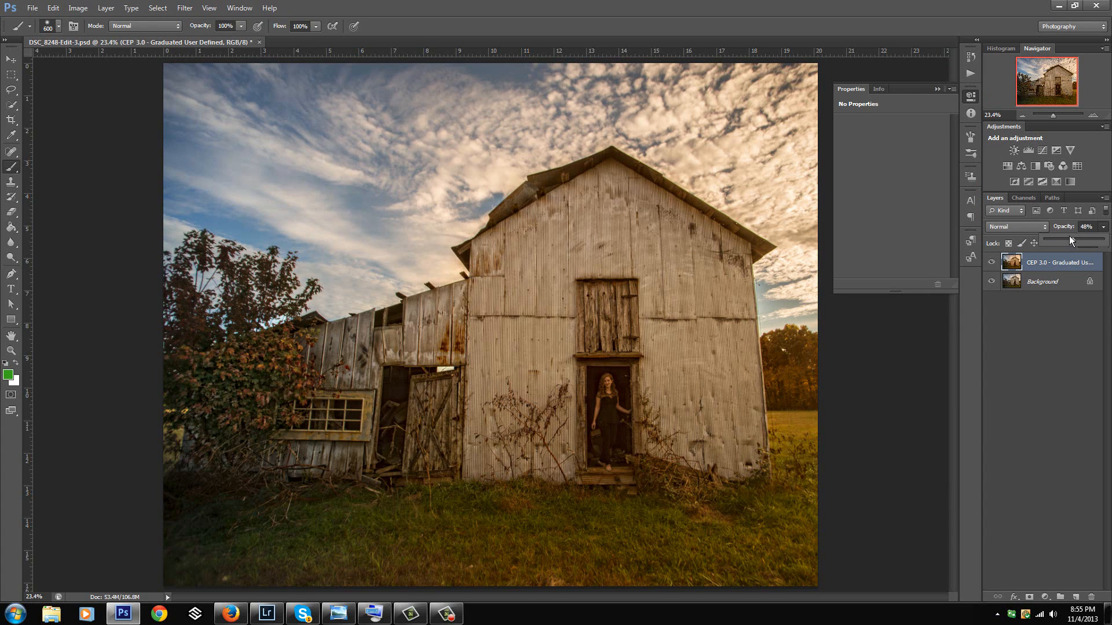
left_click(104, 9)
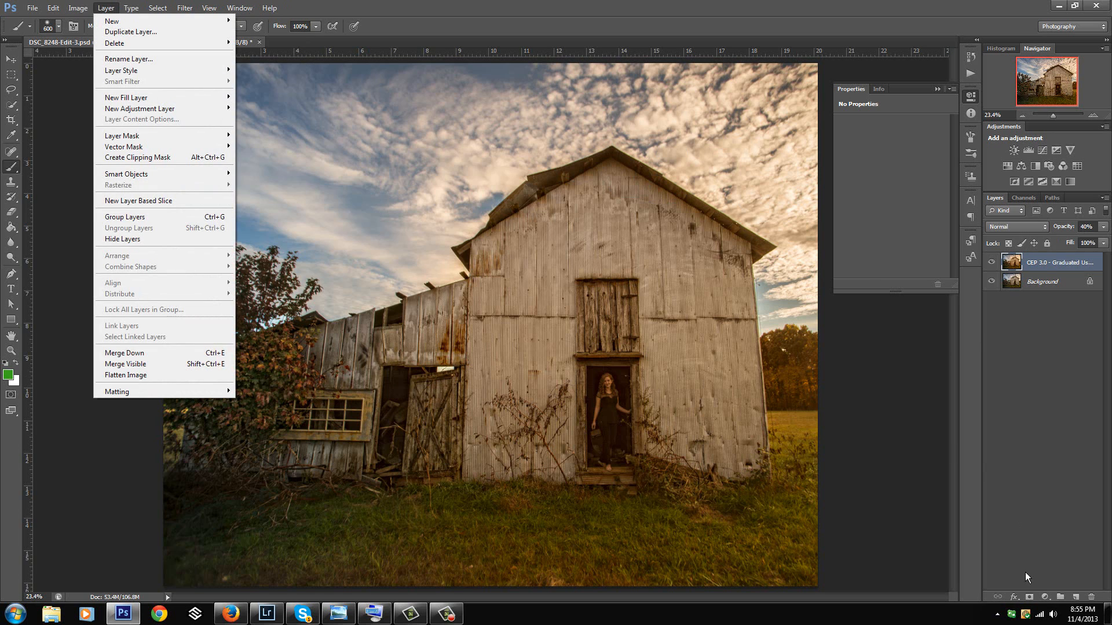
- Mask the orange graduated effect off the woman in the doorway with a black brush and flatten the image
left_click(1029, 597)
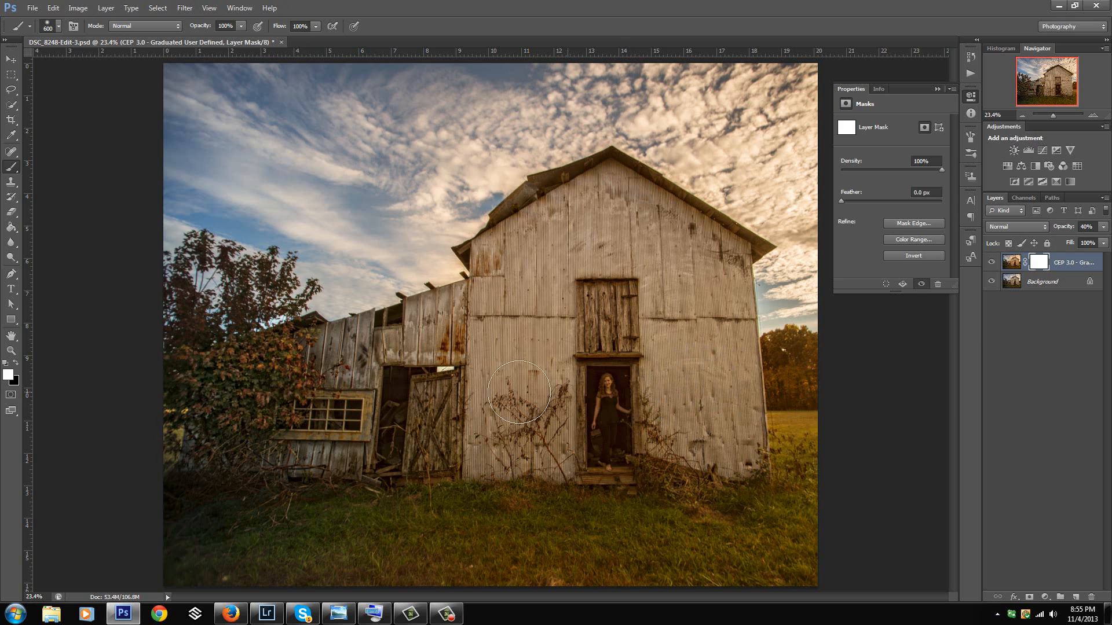
left_click(16, 363)
mouse_move(634, 385)
left_mouse_down()
mouse_move(614, 390)
mouse_move(612, 450)
mouse_move(611, 382)
mouse_move(603, 468)
left_mouse_up()
left_click(104, 9)
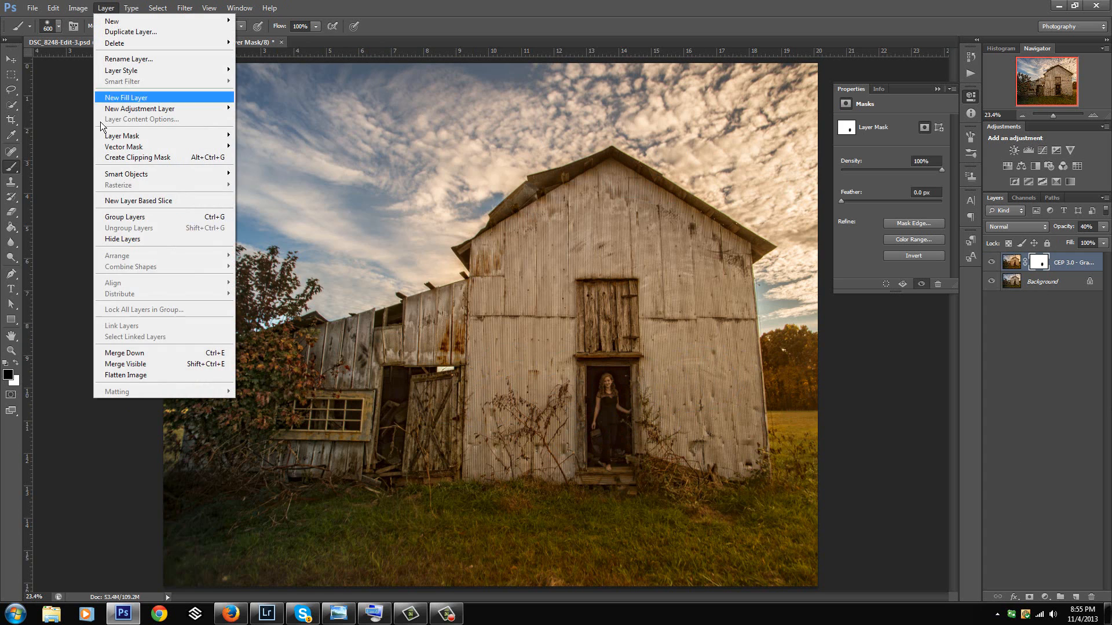
left_click(123, 373)
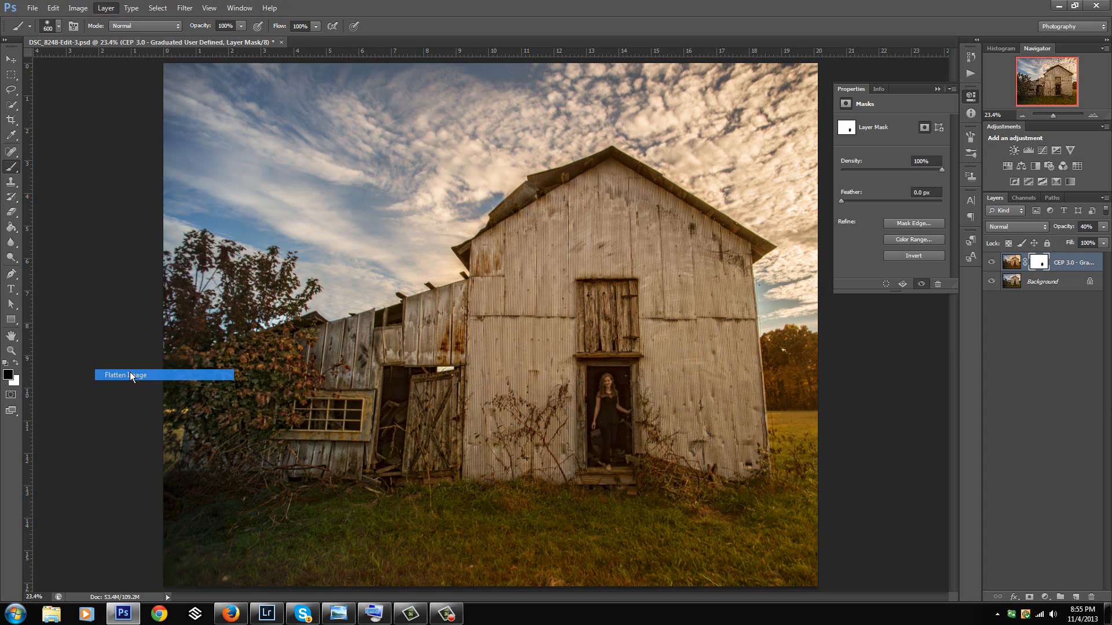
- Select the Dodge tool with the midtones range, and close DSC_8248-Edit-3.psd with its changes saved
left_click(11, 257)
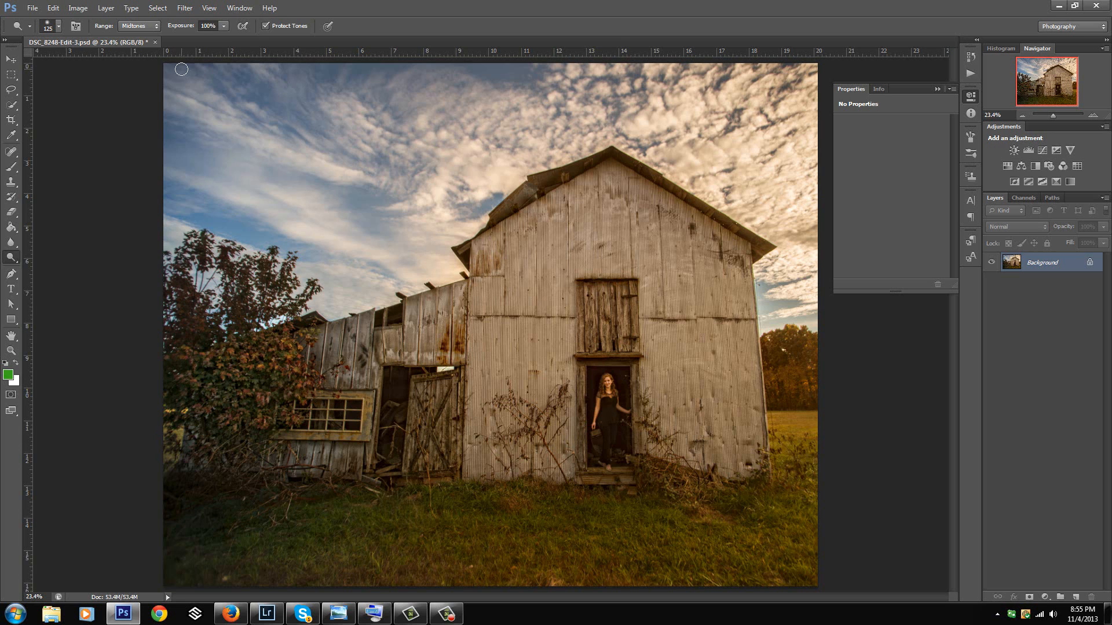
left_click(155, 42)
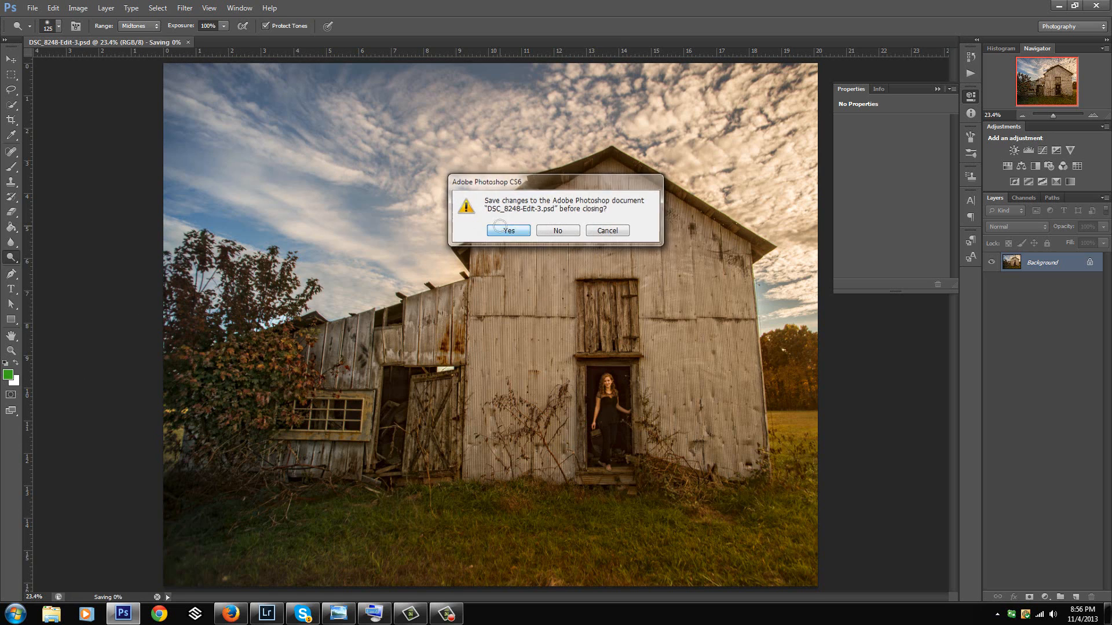
left_click(566, 231)
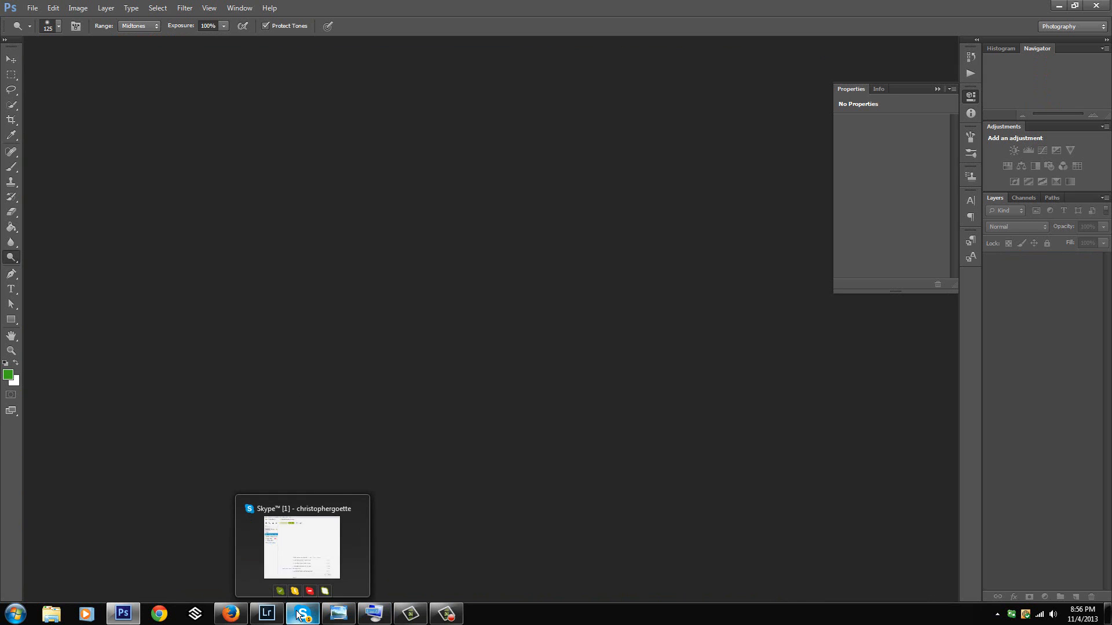
- Switch to Lightroom and give DSC_8248-Edit-3.psd a Highlight Priority post-crop vignette with an amount of -30
left_click(266, 614)
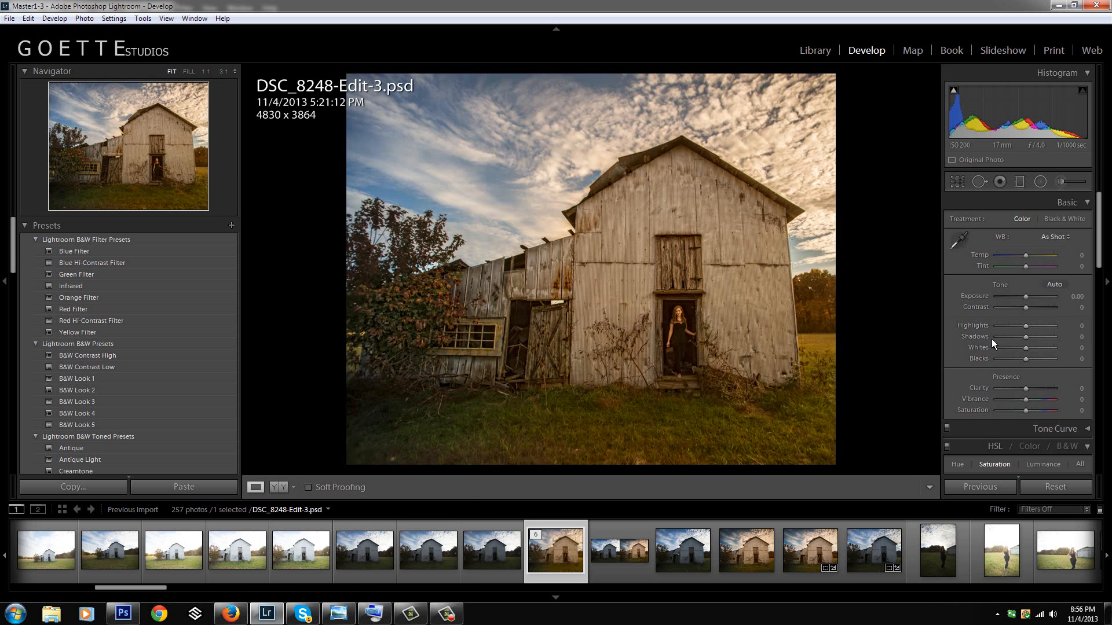
scroll(992, 339, "down", 10)
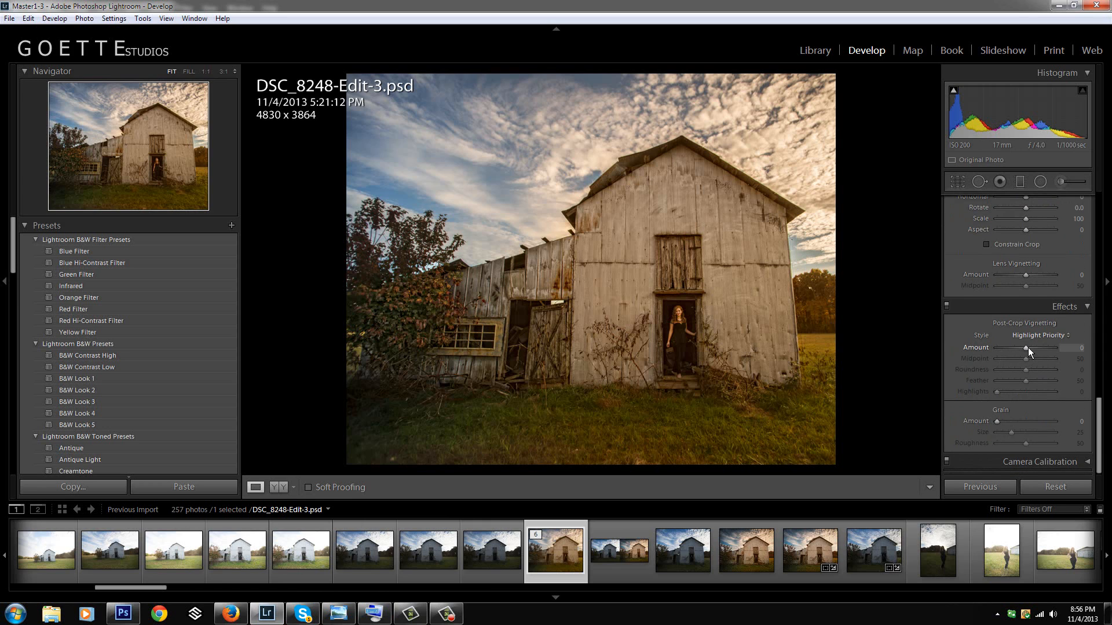
left_click_drag(1028, 348, 1013, 351)
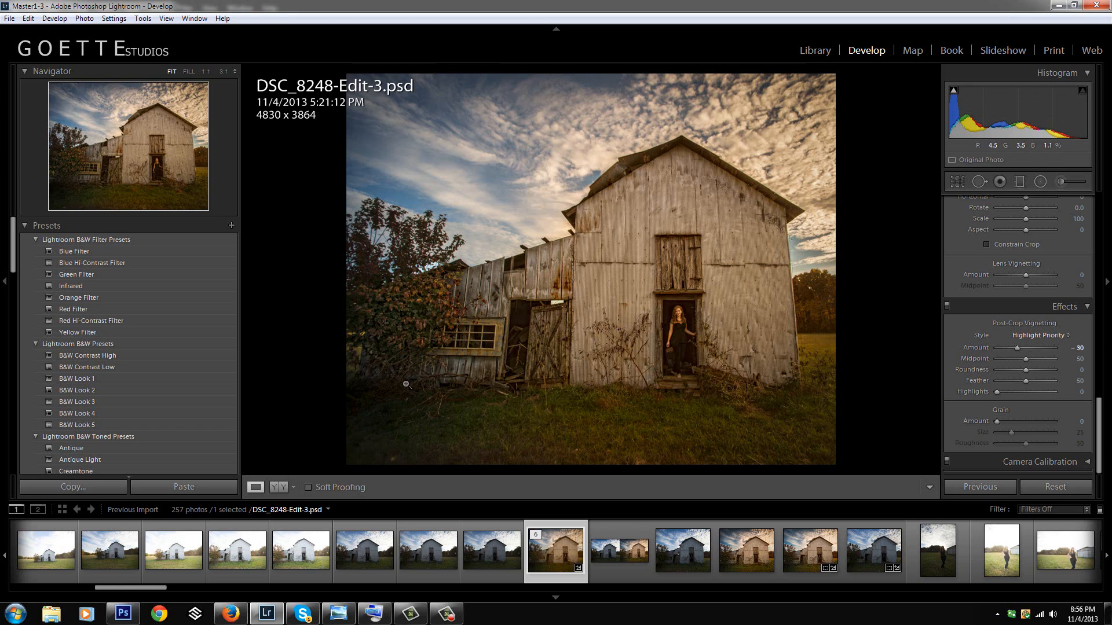
left_click(455, 620)
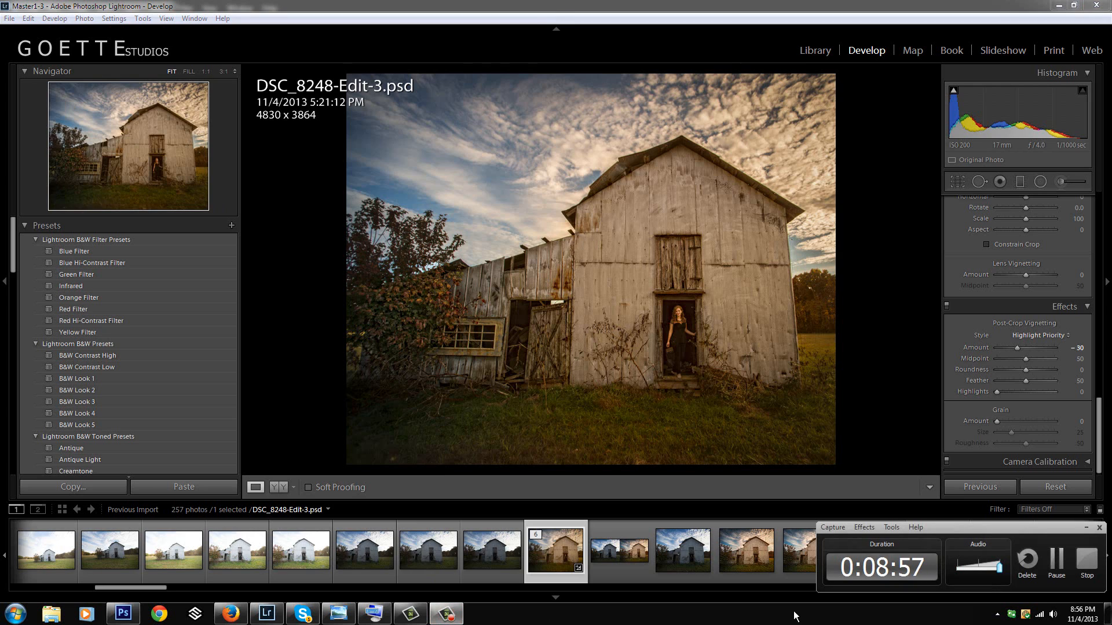